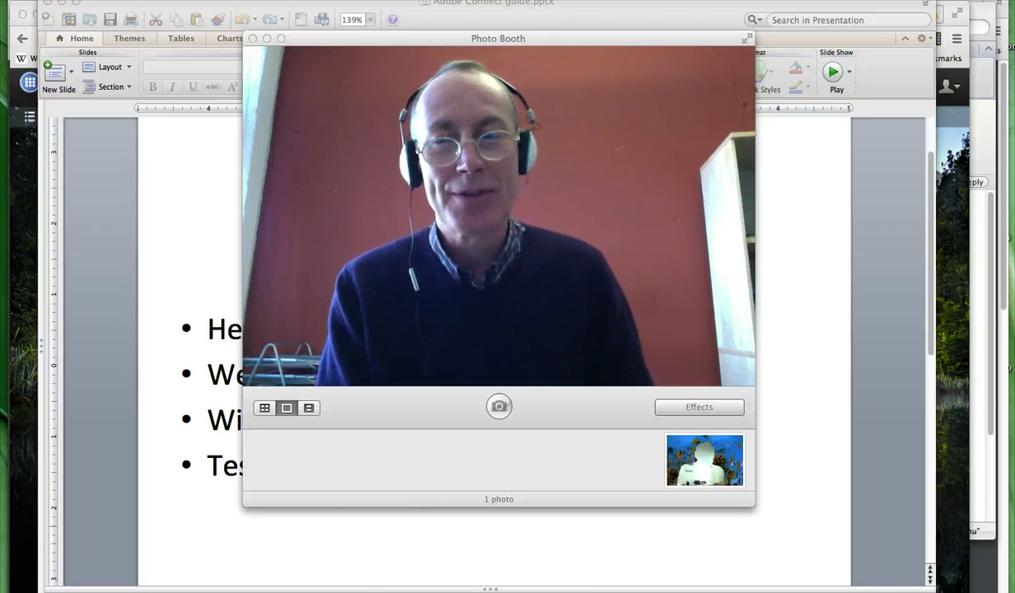
- Close the Photo Booth webcam preview to return to the 'Before you start' slide
mouse_move(128, 588)
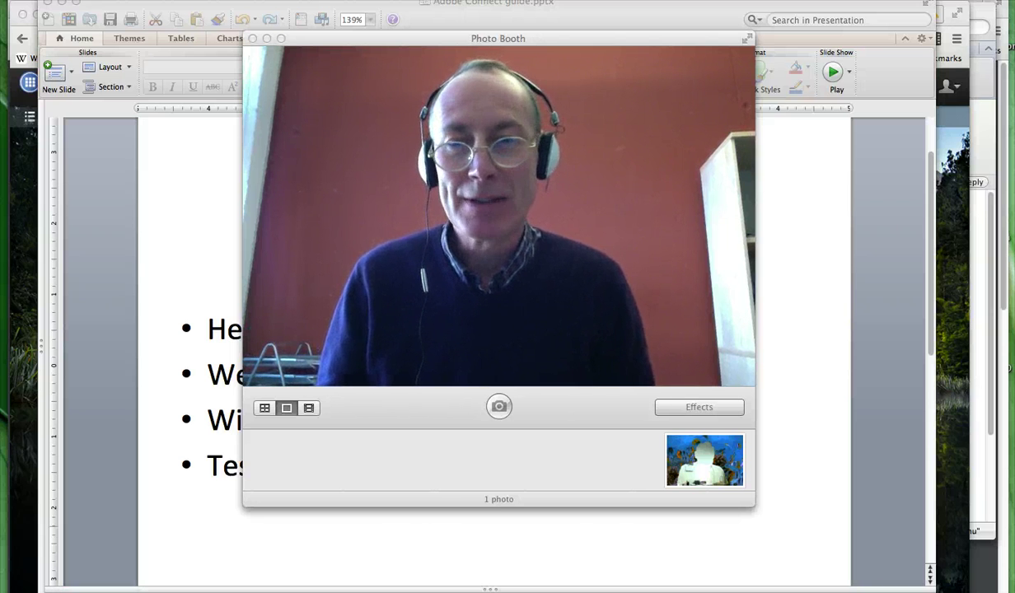
left_click(142, 467)
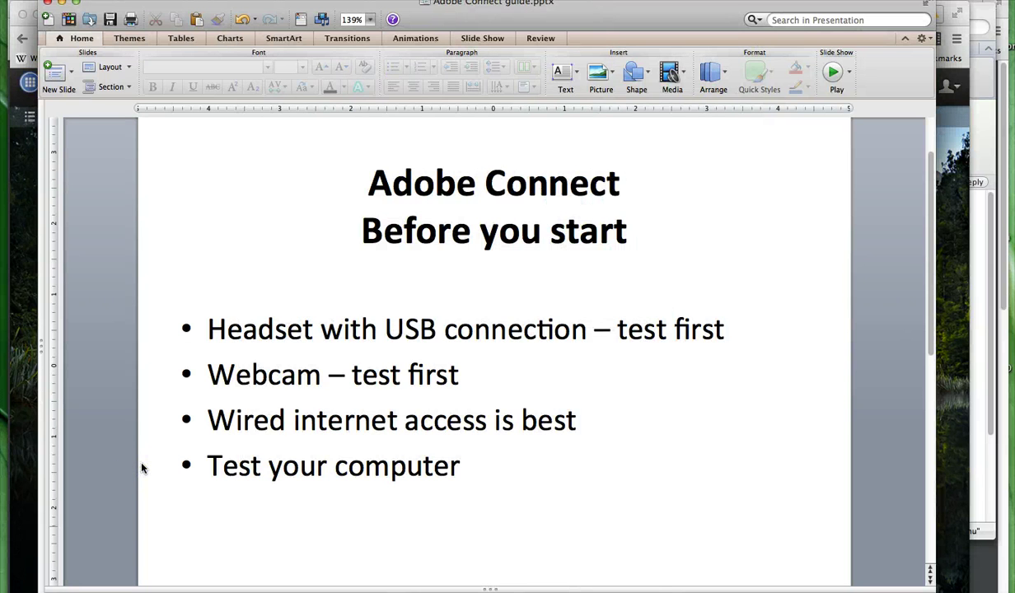
left_click(134, 480)
left_click(140, 495)
left_click(229, 415)
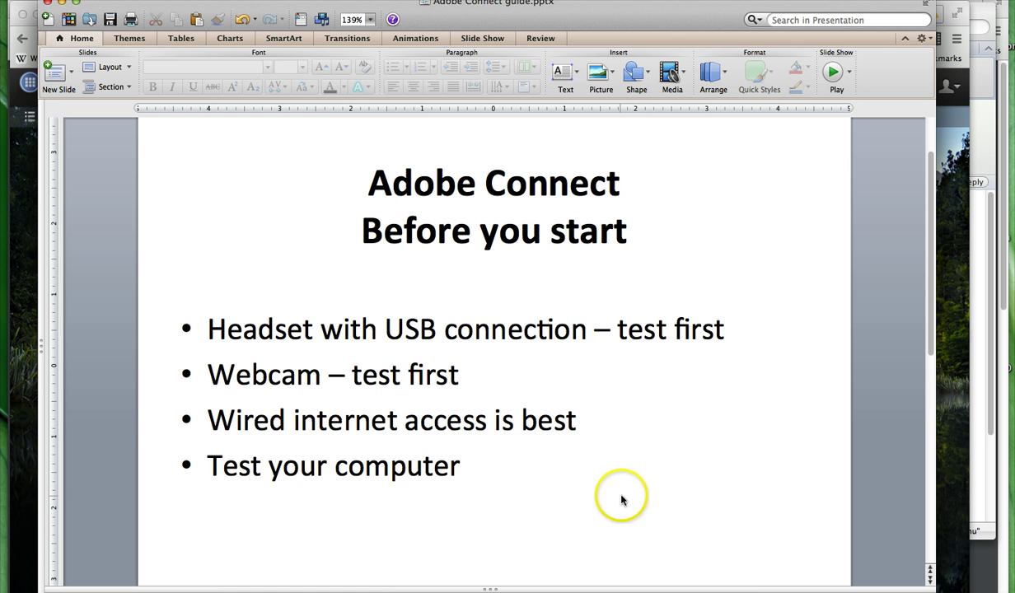
- Advance to the 'Check your settings' slide, dismissing the mail window that came forward
scroll(662, 468, "down", 2)
scroll(662, 467, "down", 5)
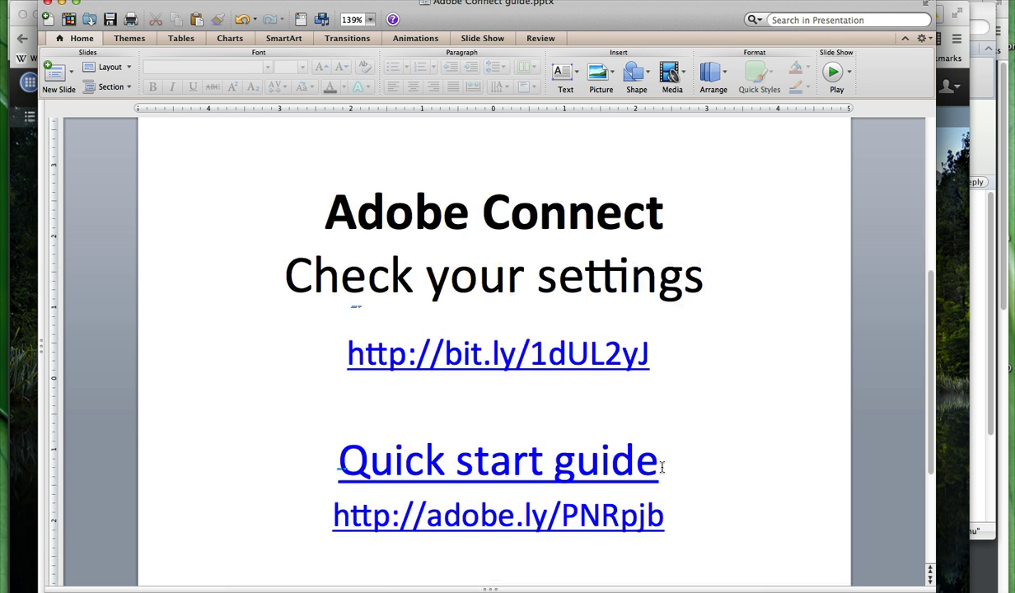
scroll(698, 475, "down", 1)
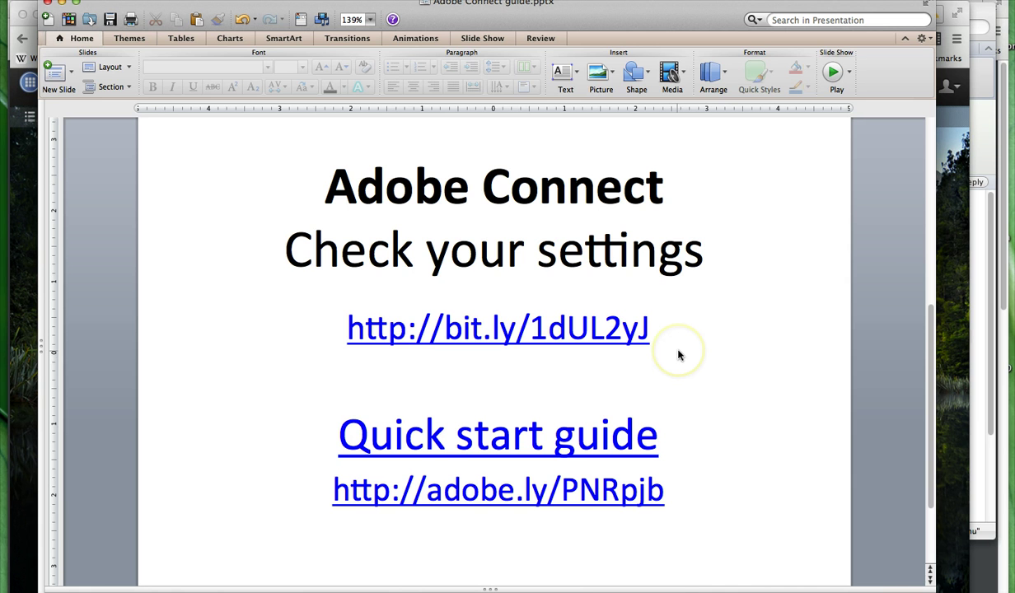
right_click(845, 282)
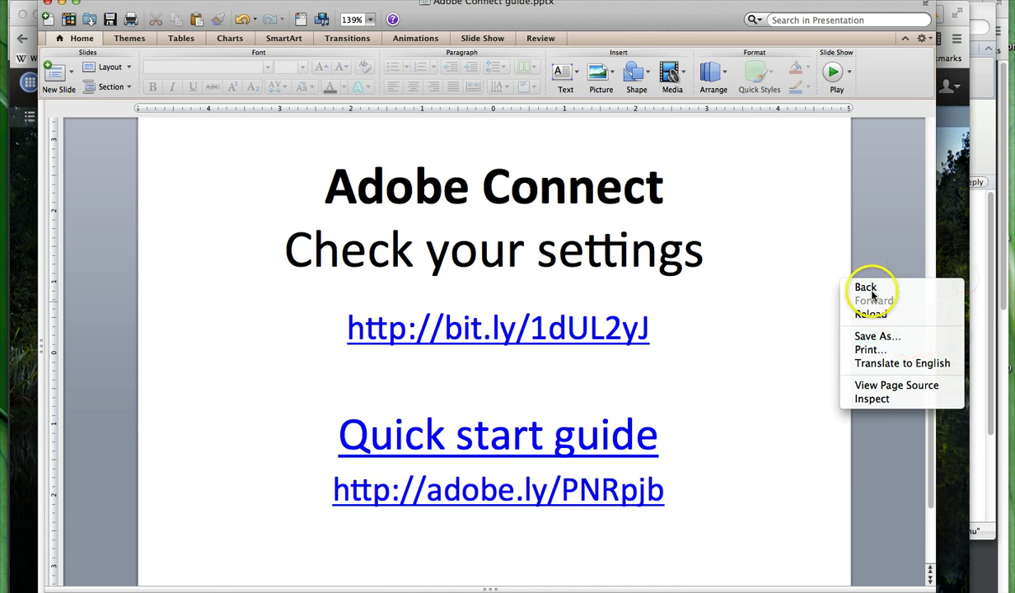
left_click(989, 146)
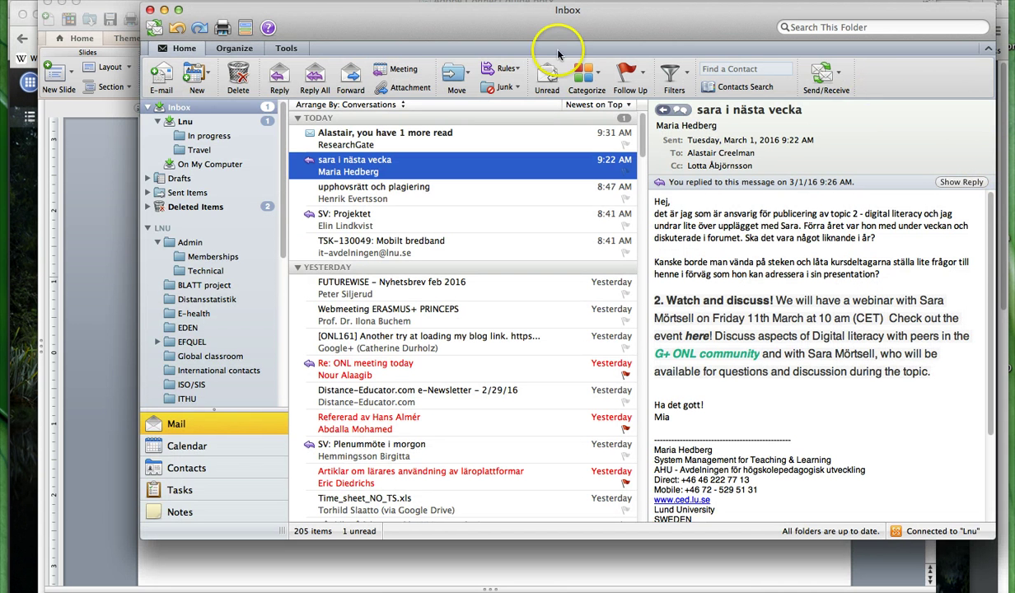
left_click(150, 10)
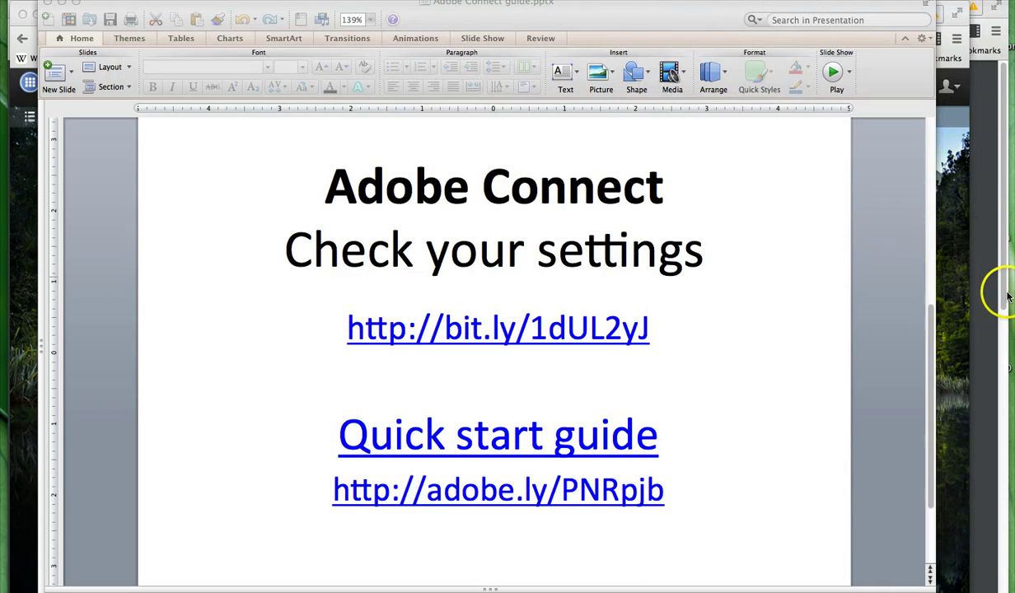
- Reload the Test Meeting Connection tab in Chrome so all four diagnostic checks pass
left_click(988, 99)
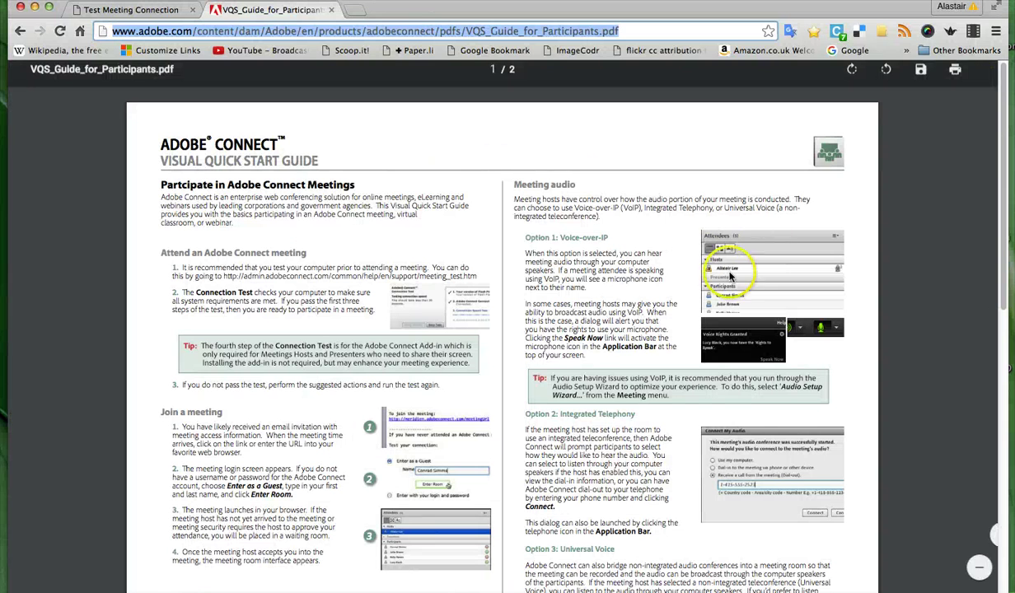
left_click(119, 10)
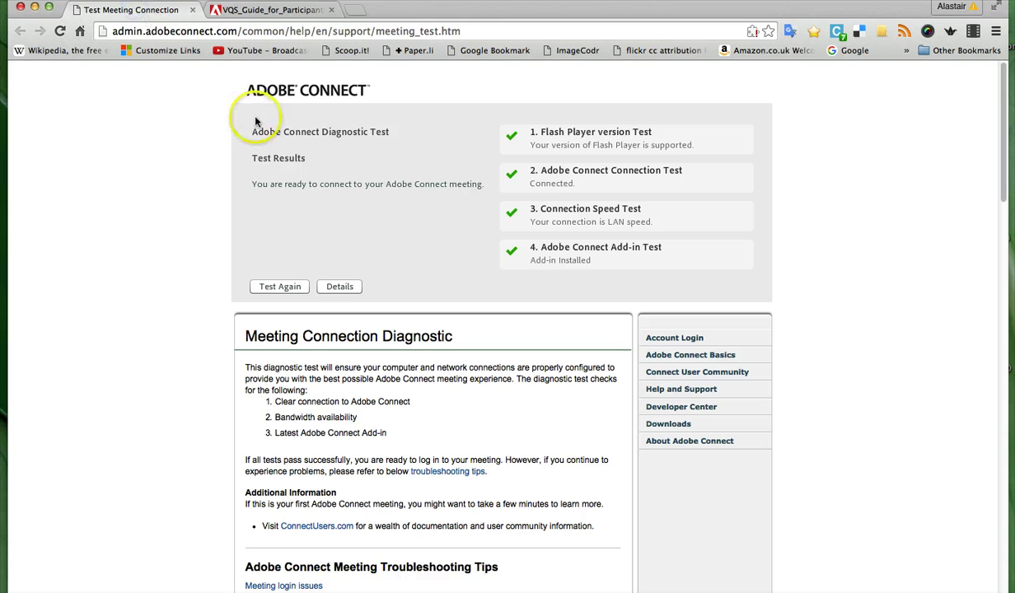
left_click(59, 31)
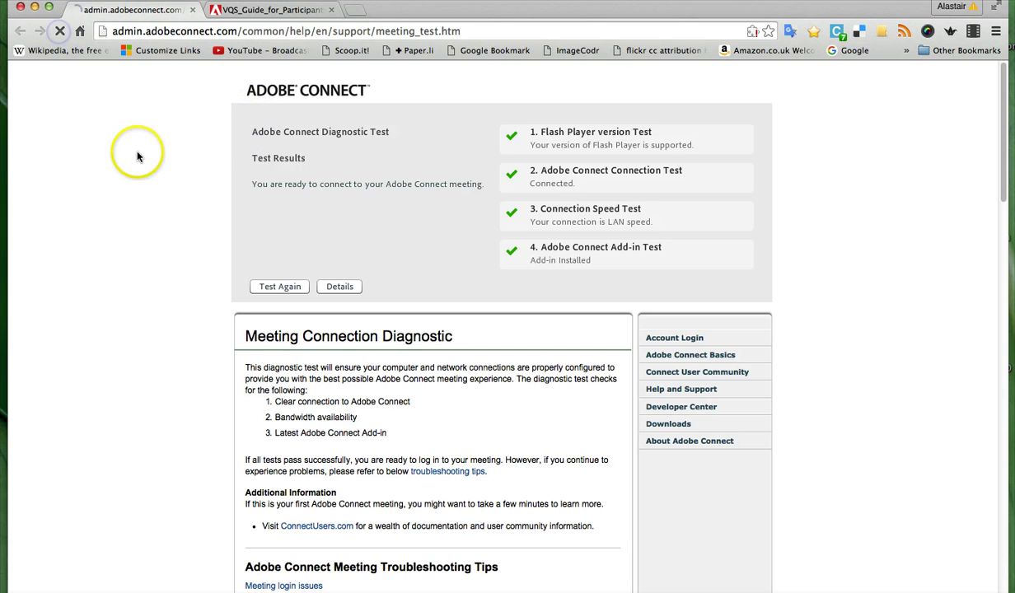
left_click(156, 151)
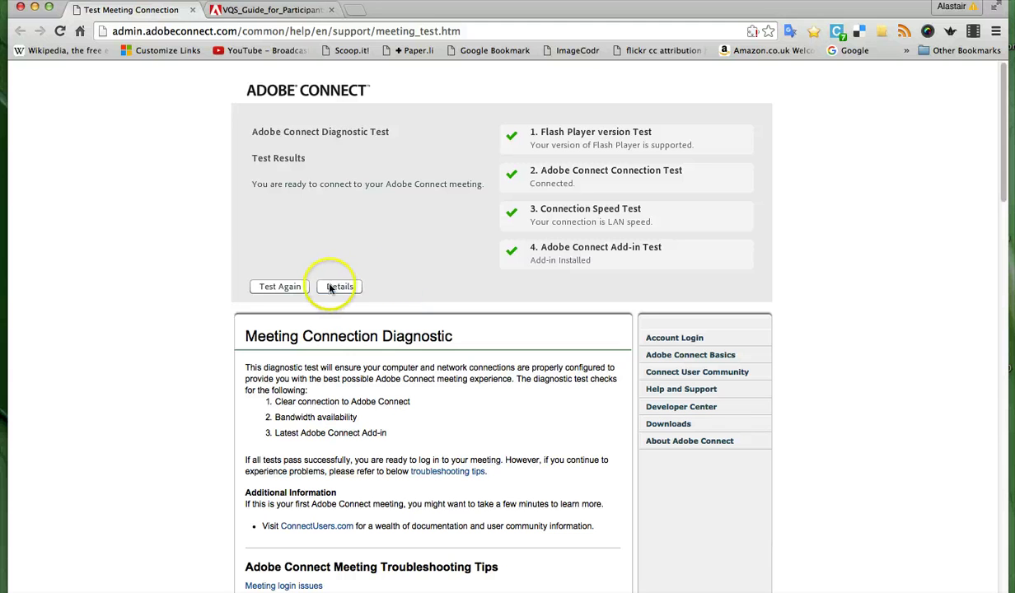
- Scroll through the diagnostic page's Troubleshooting Tips and back up, then switch to PowerPoint
scroll(179, 267, "down", 5)
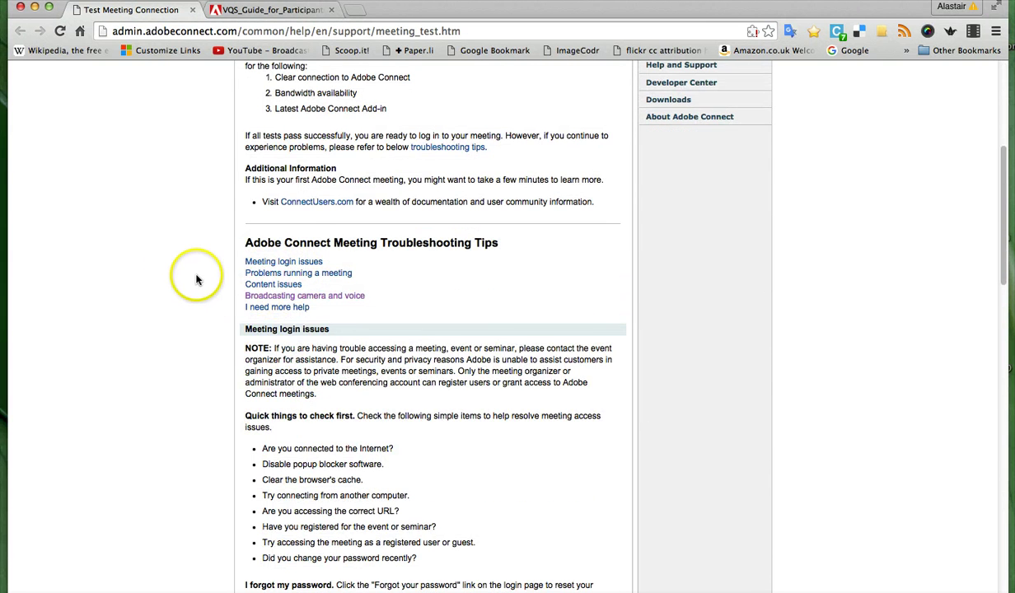
scroll(197, 277, "down", 1)
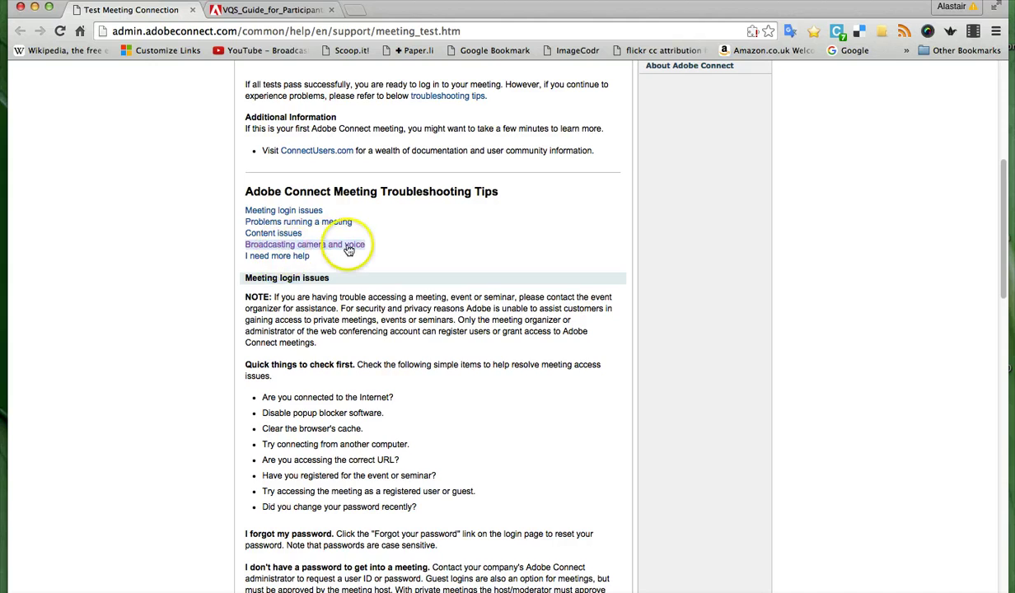
scroll(187, 262, "down", 4)
scroll(188, 262, "down", 13)
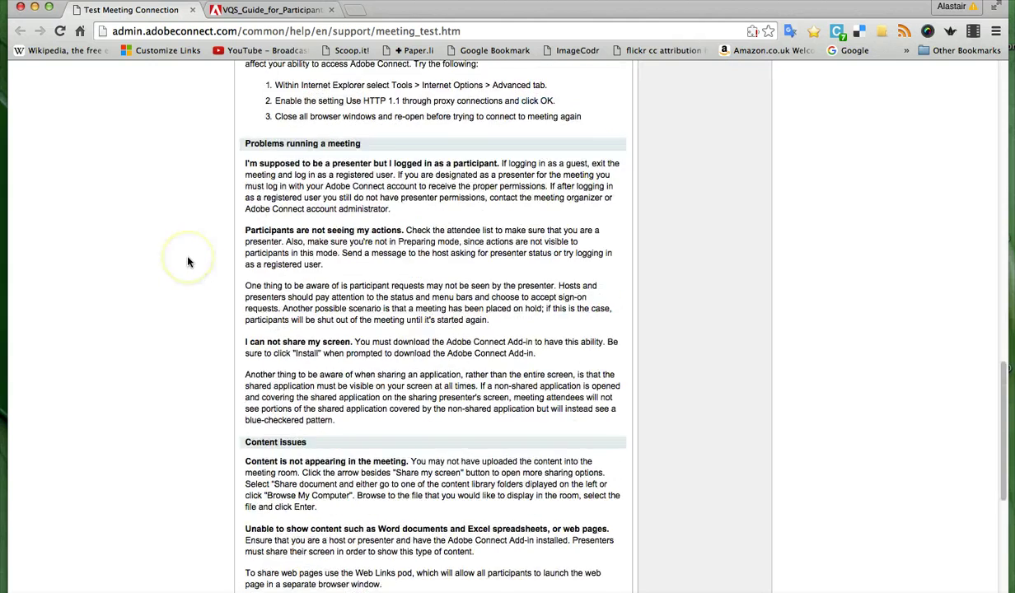
scroll(188, 262, "down", 5)
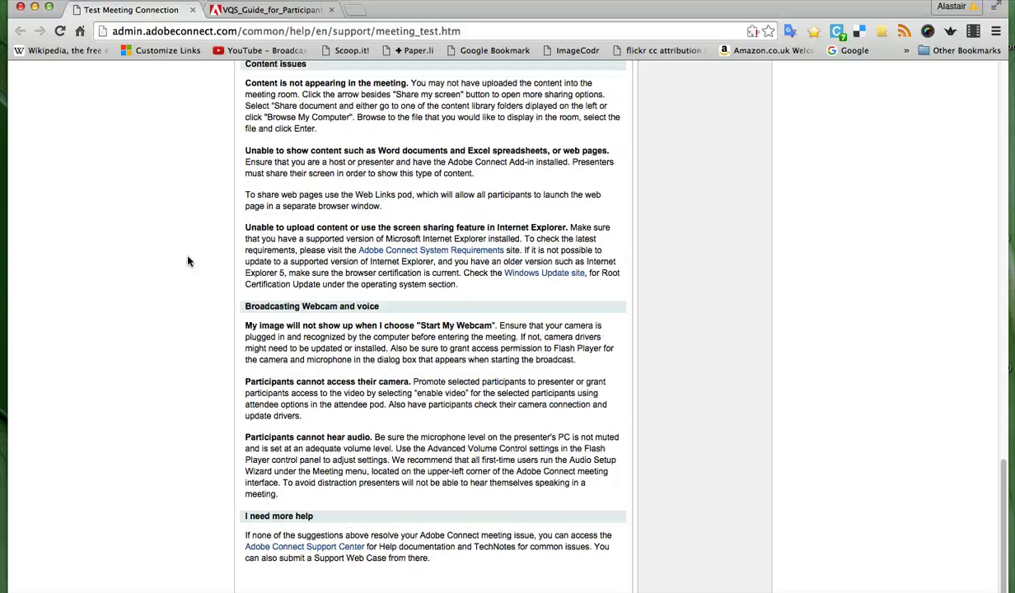
scroll(375, 272, "up", 12)
scroll(370, 274, "up", 16)
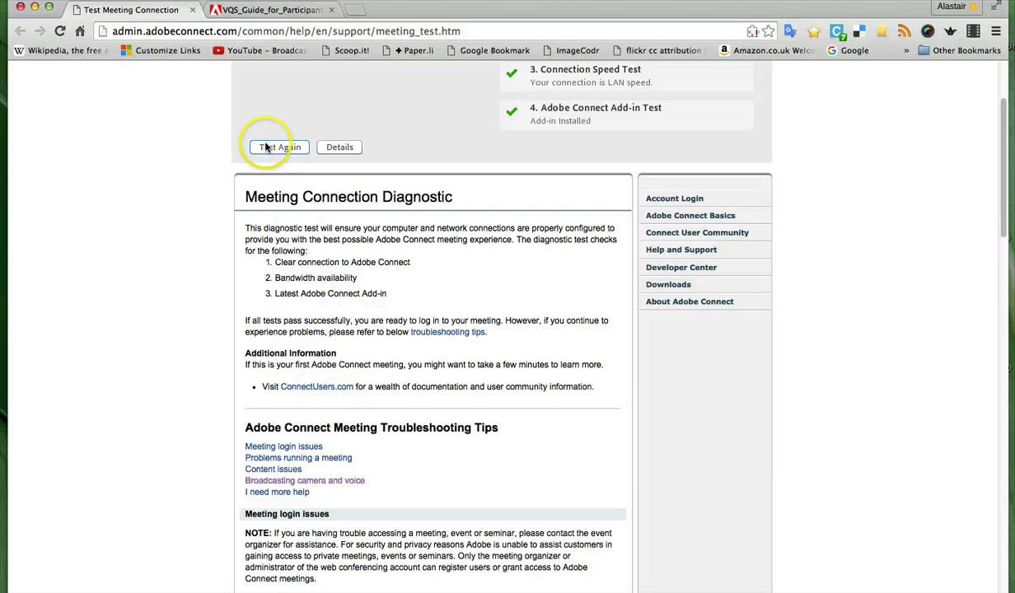
scroll(234, 133, "up", 1)
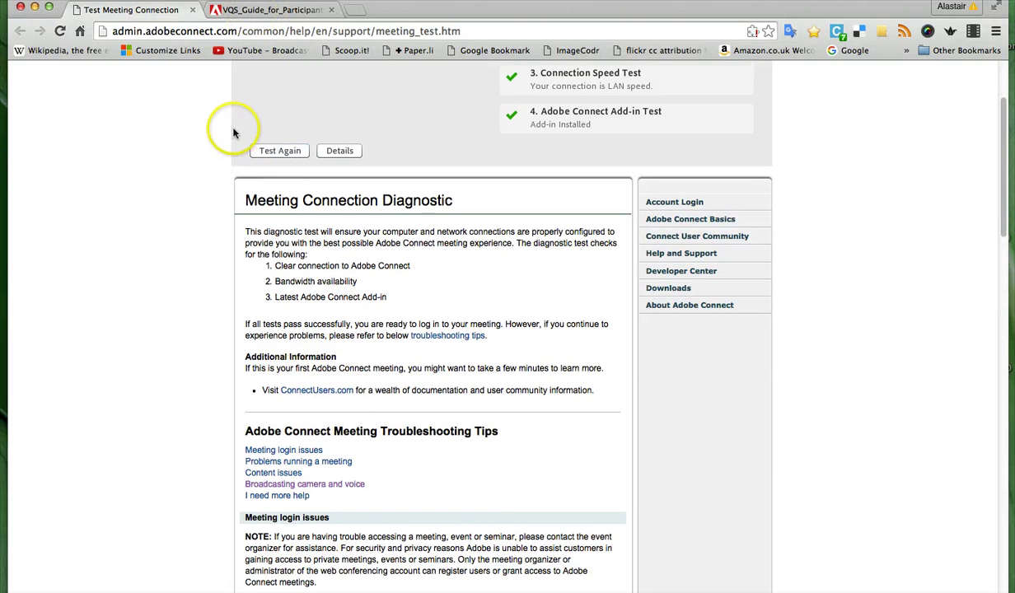
key("super+Tab")
key("super+Tab")
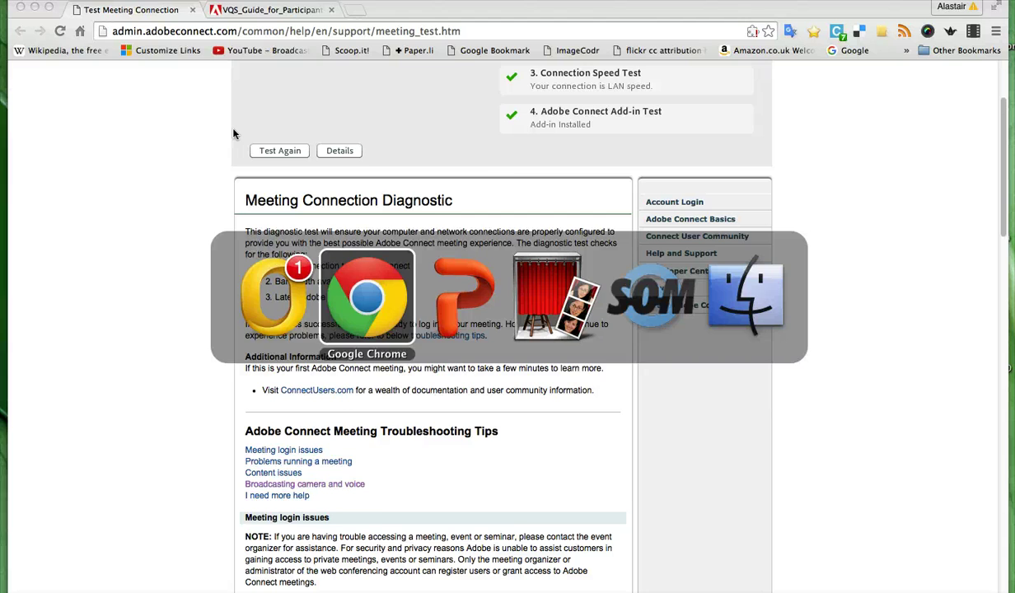
key("super+Tab")
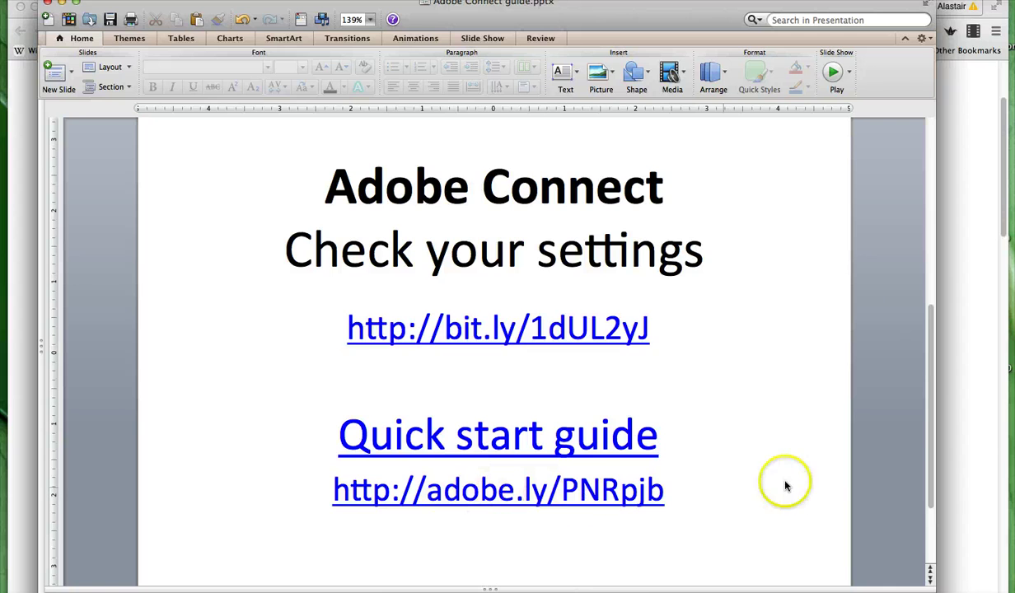
- Read both pages of the VQS_Guide_for_Participants PDF in Chrome, then return to PowerPoint
left_click(958, 427)
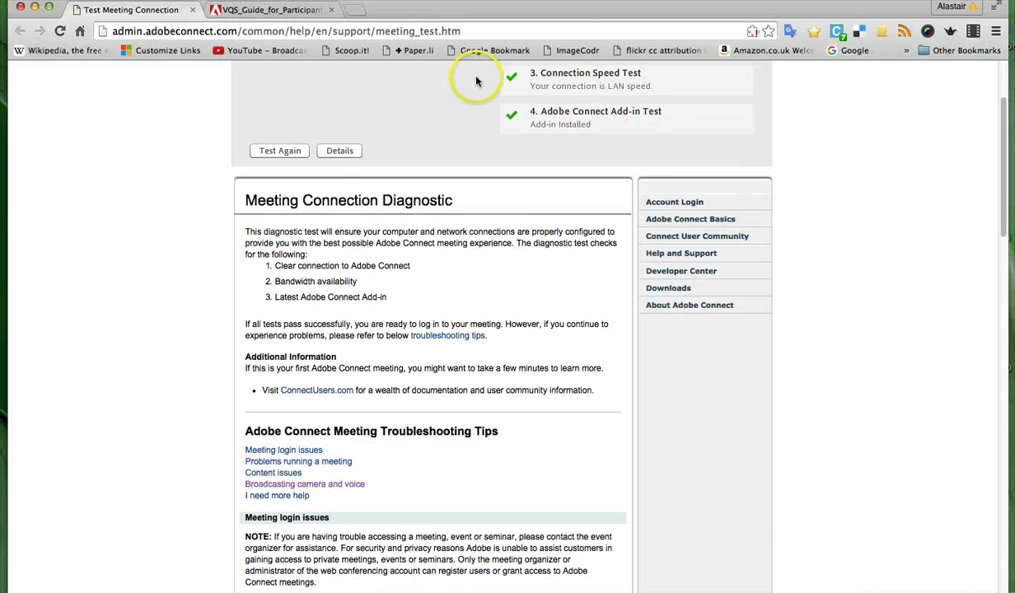
left_click(229, 10)
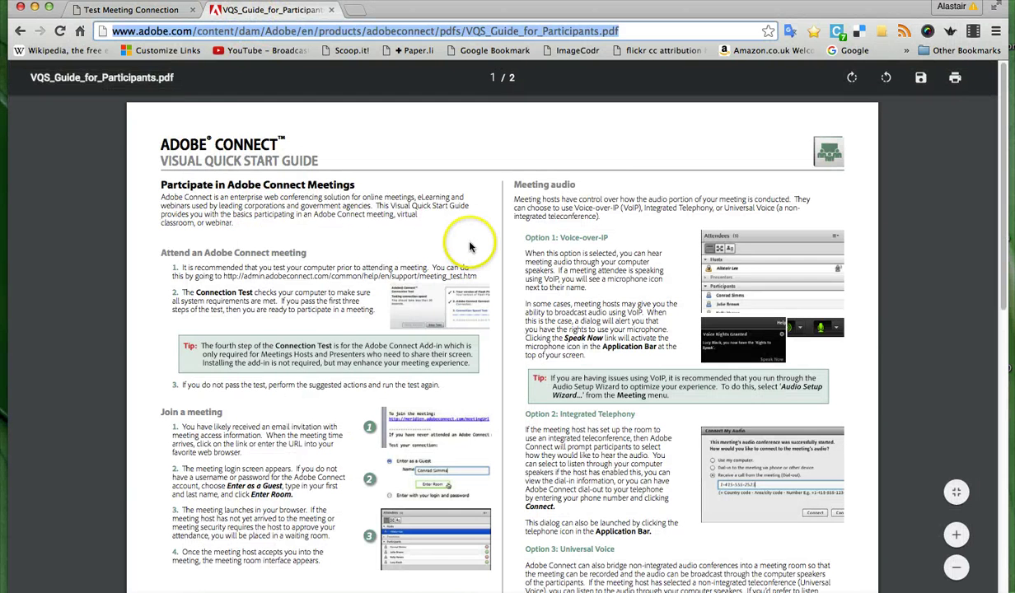
scroll(471, 245, "down", 5)
scroll(471, 246, "down", 10)
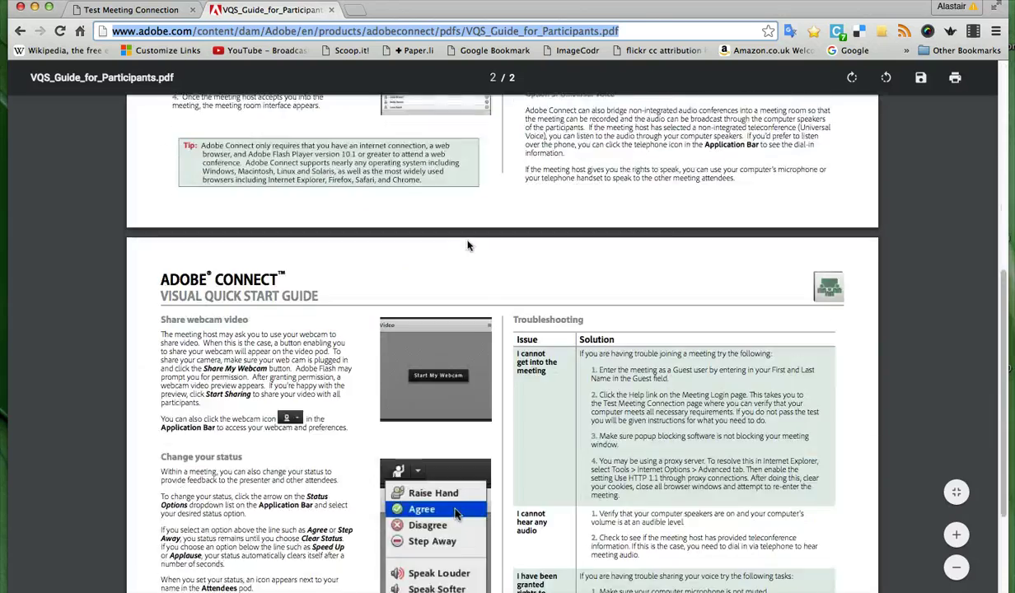
scroll(515, 309, "up", 15)
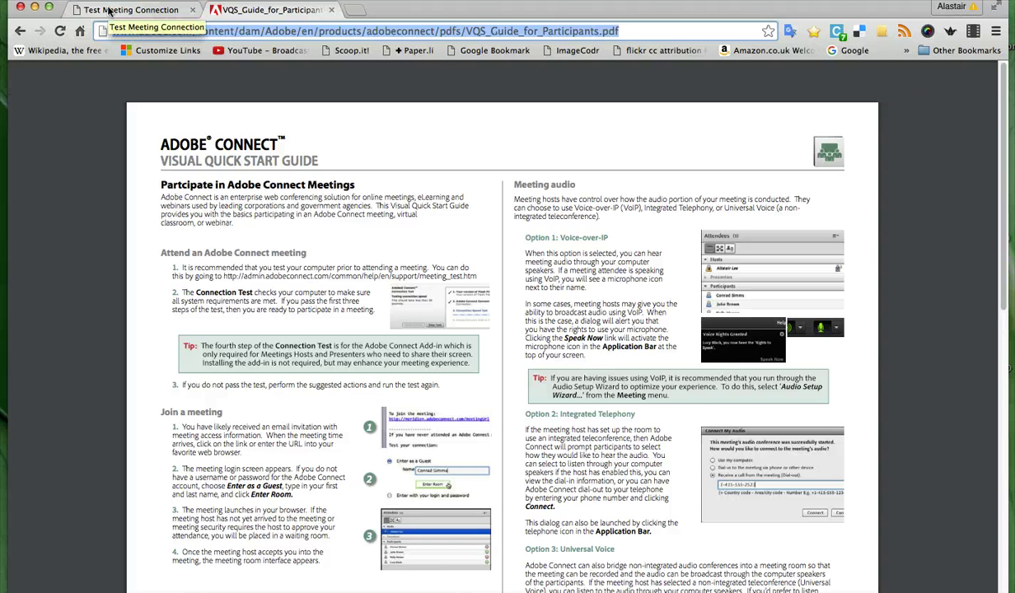
key("super+Tab")
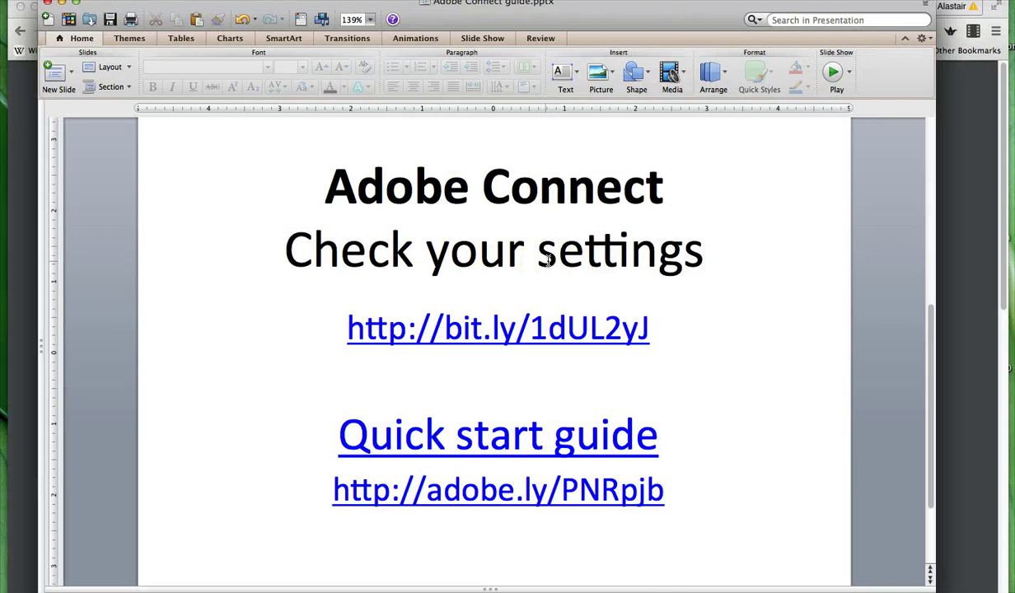
- Scroll to the Before you start slide, then move Chrome aside and bring up Symbaloo
scroll(548, 260, "down", 5)
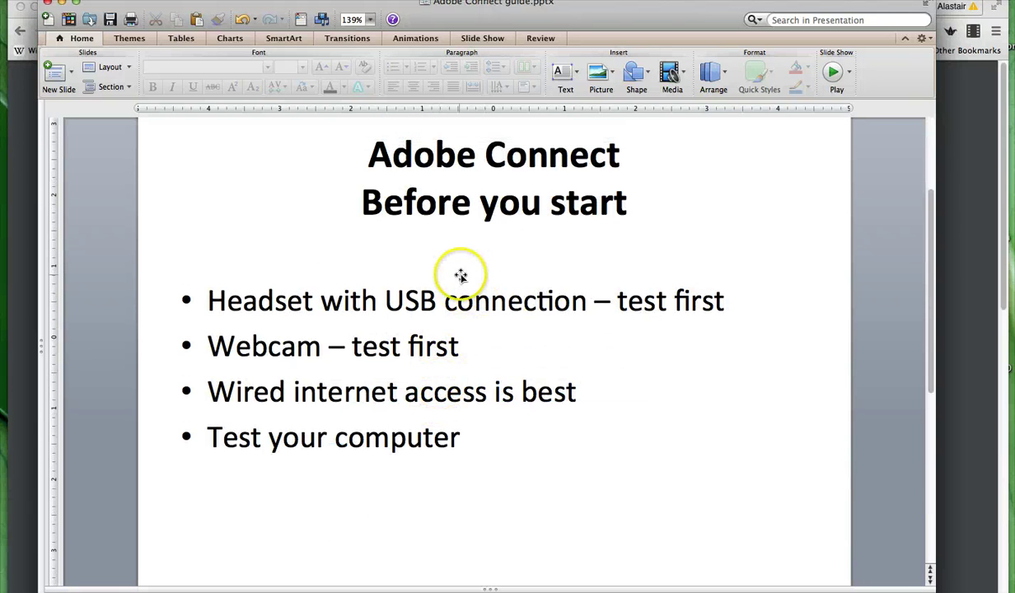
left_click(983, 142)
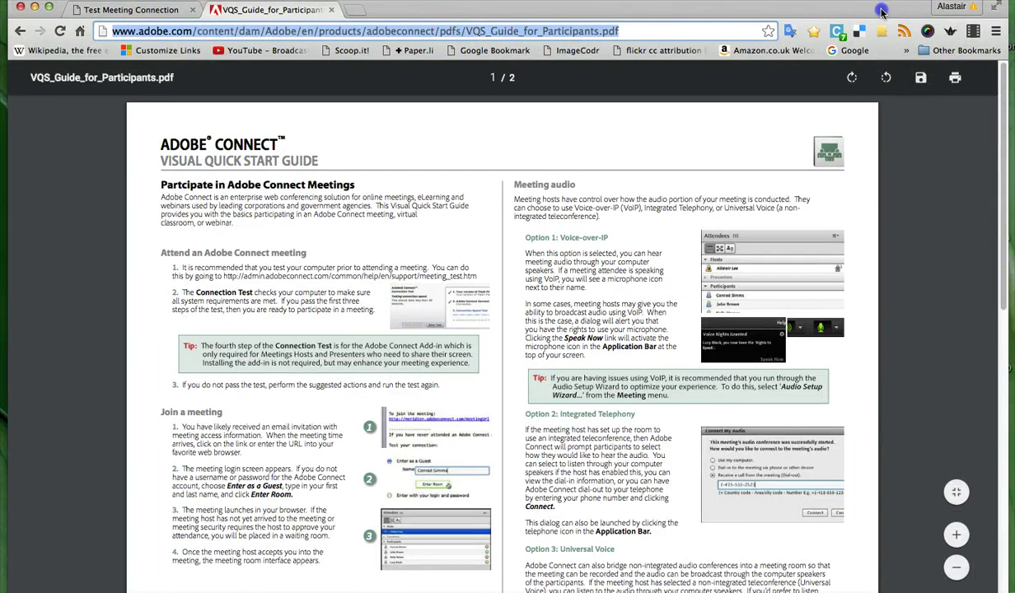
left_click_drag(880, 10, 922, 49)
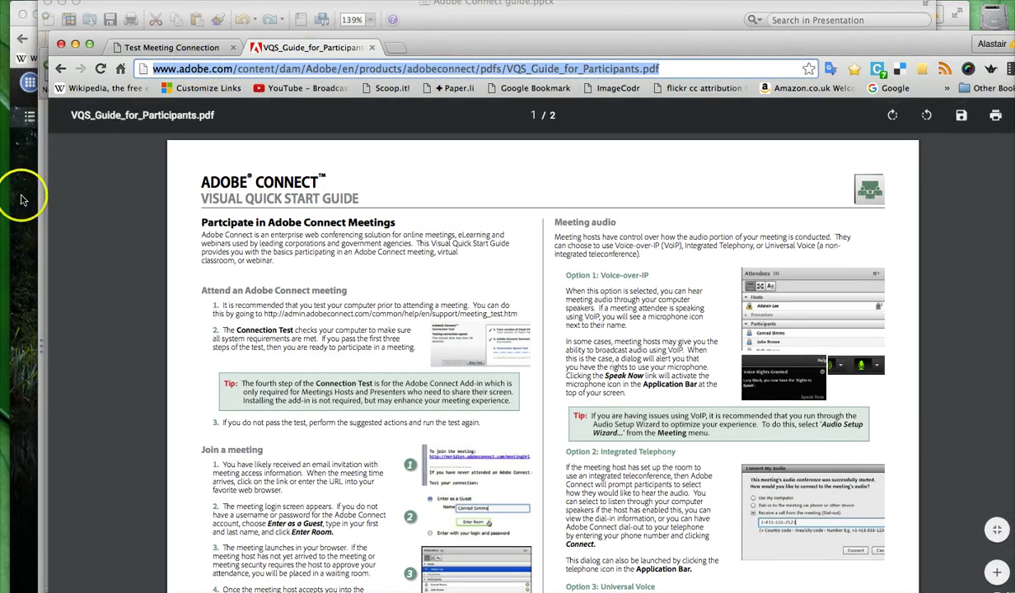
left_click(40, 176)
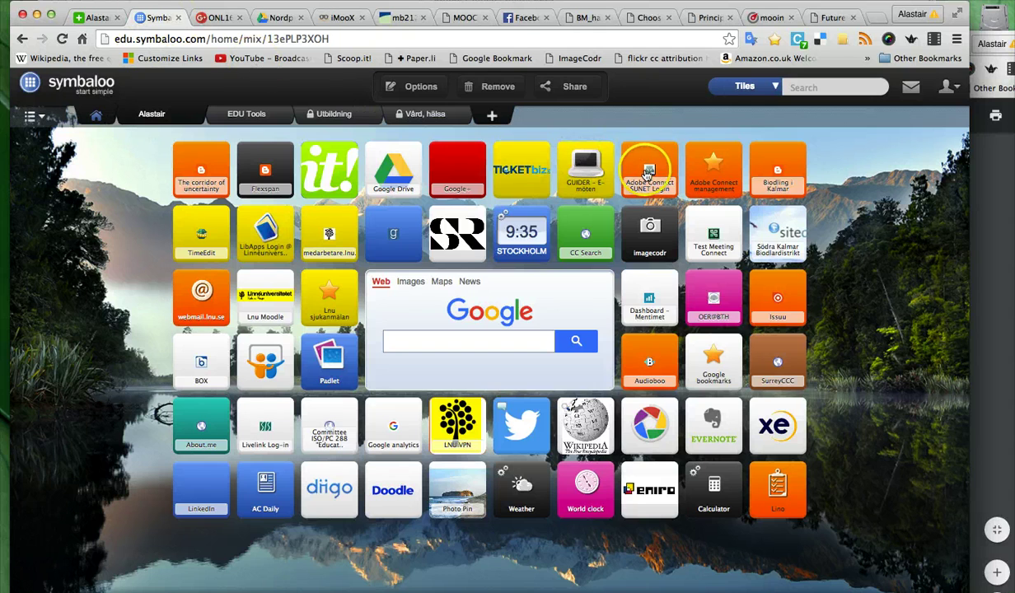
- Open the Adobe Connect SUNET Login tile in Symbaloo
left_click(648, 172)
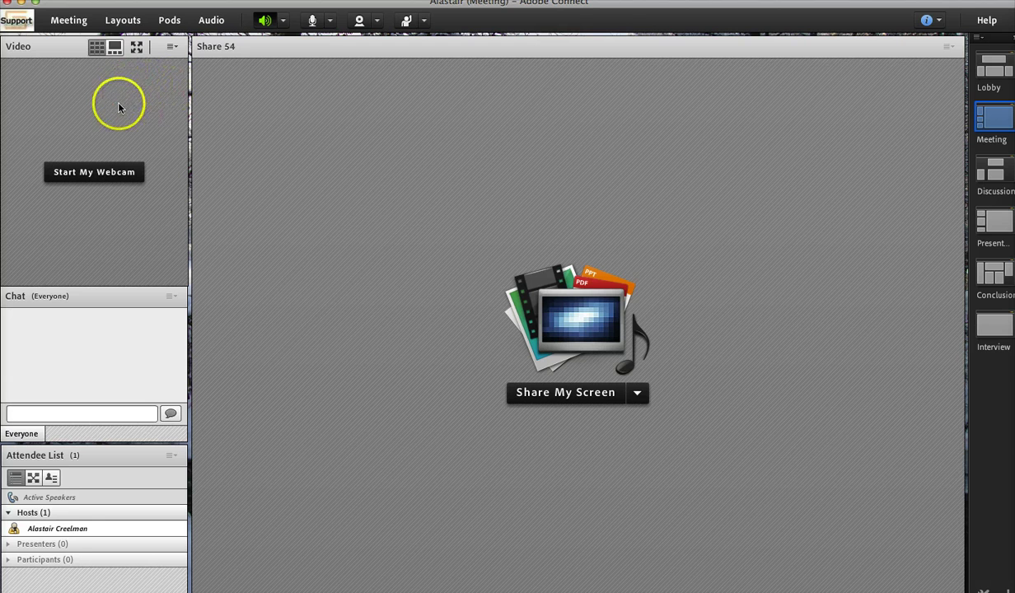
- Start broadcasting the webcam and connect microphone audio to the meeting
left_click(99, 173)
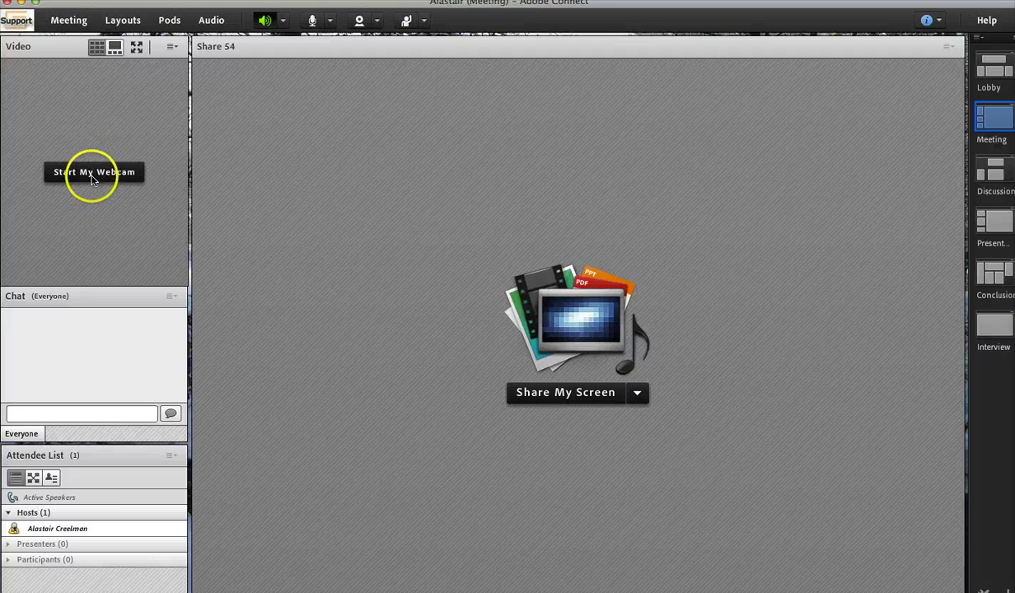
left_click(93, 178)
left_click(93, 179)
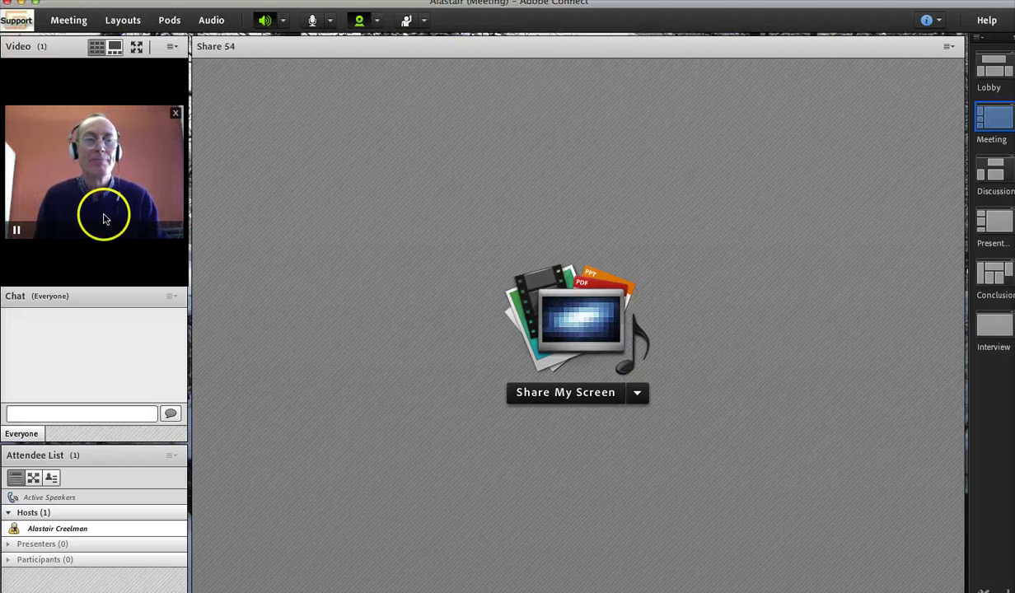
left_click(313, 21)
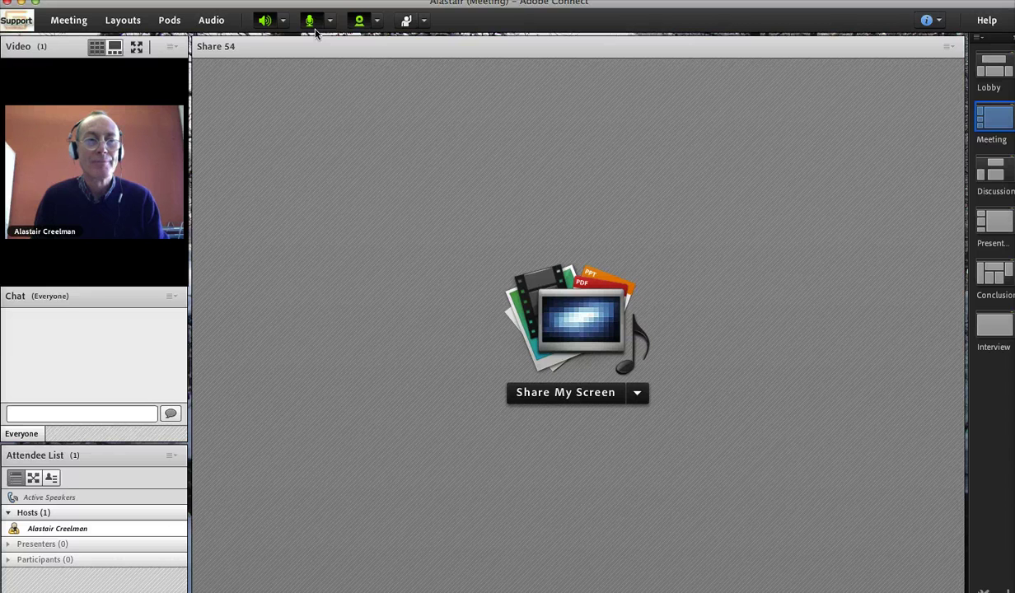
- Check the Select Microphone list, keep Built-in Microphone, and mute the microphone
left_click(330, 20)
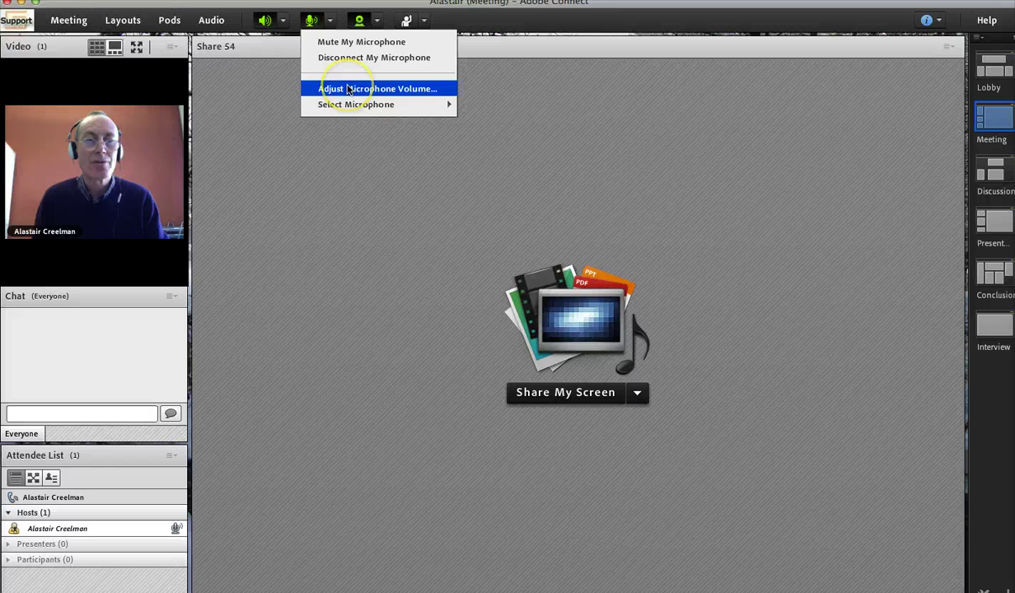
mouse_move(370, 107)
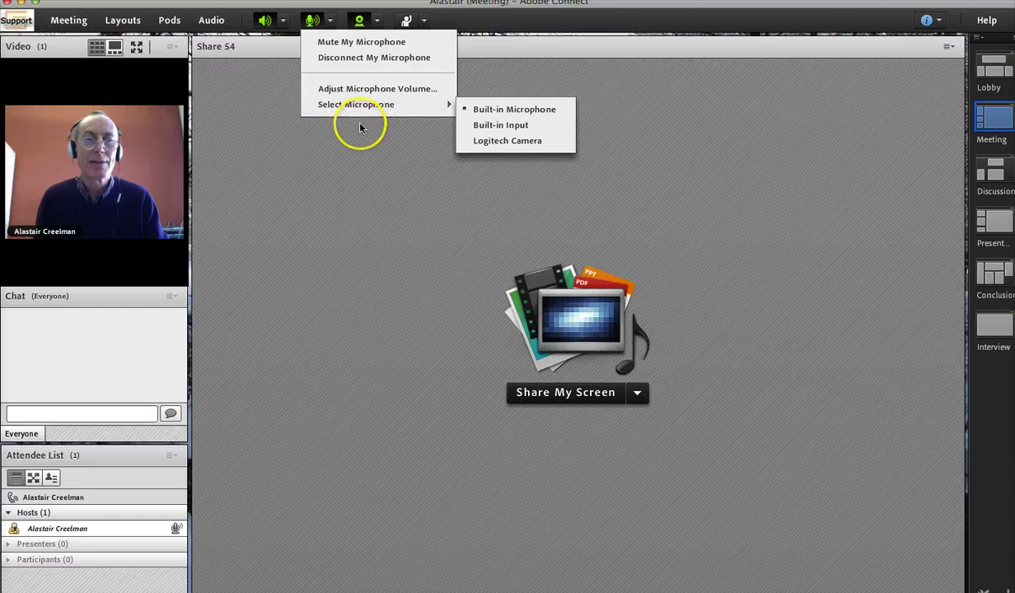
left_click(279, 108)
left_click(311, 23)
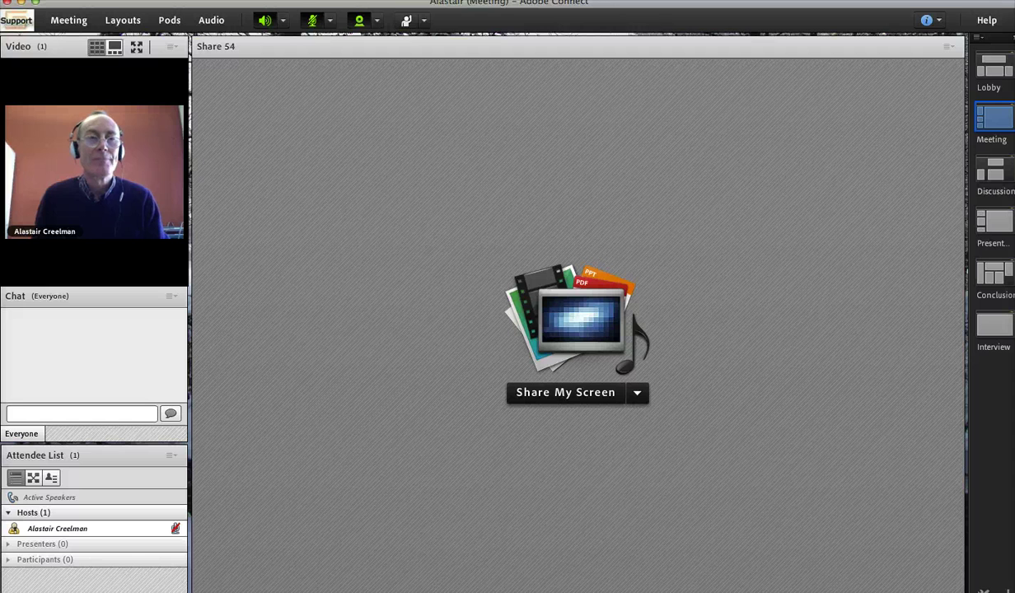
- Select Logitech Camera as the webcam, then switch back to FaceTime HD Camera (Built-in)
left_click(376, 21)
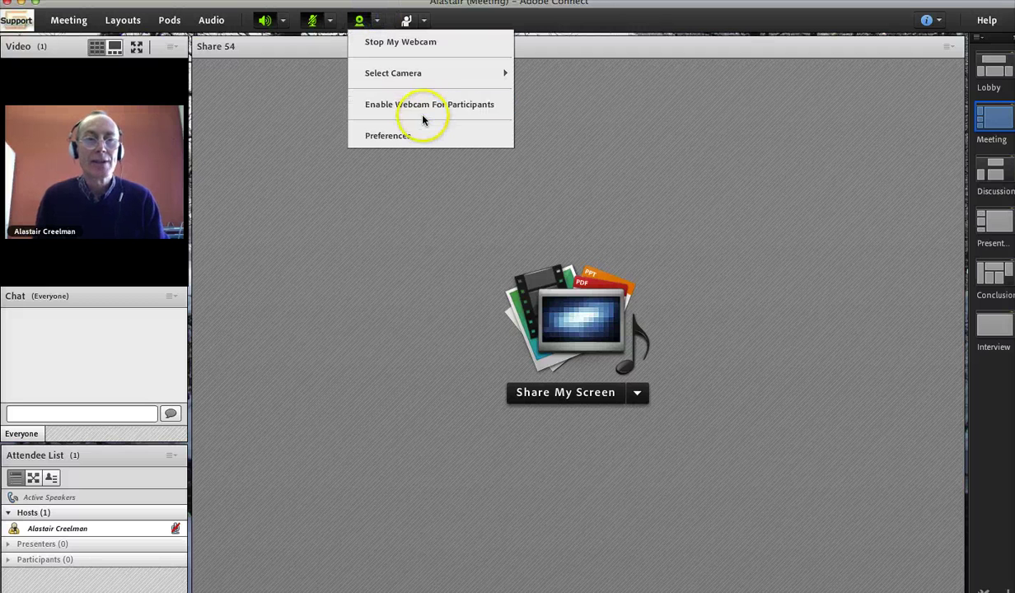
mouse_move(419, 78)
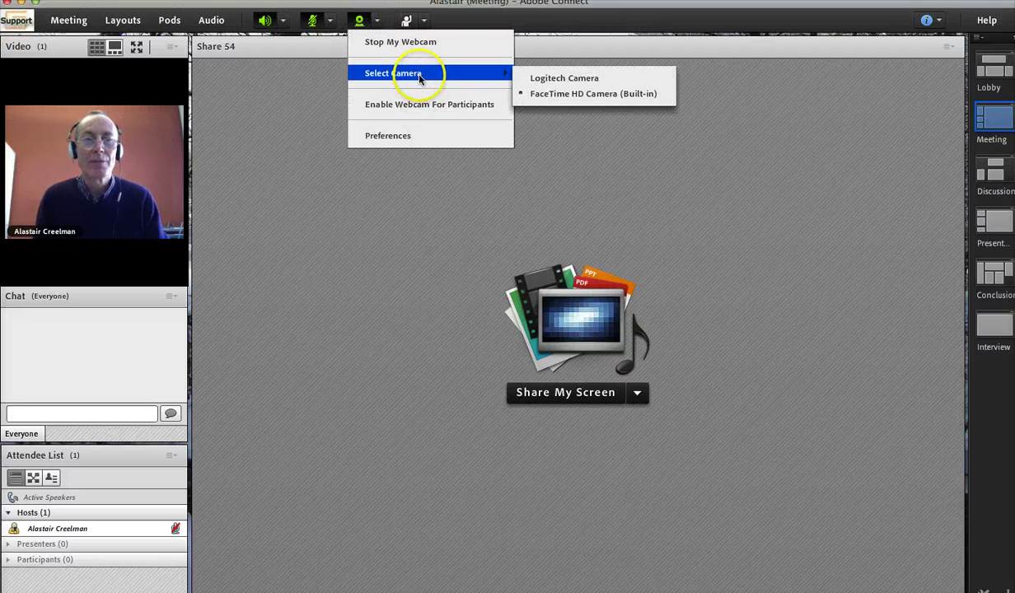
left_click(545, 78)
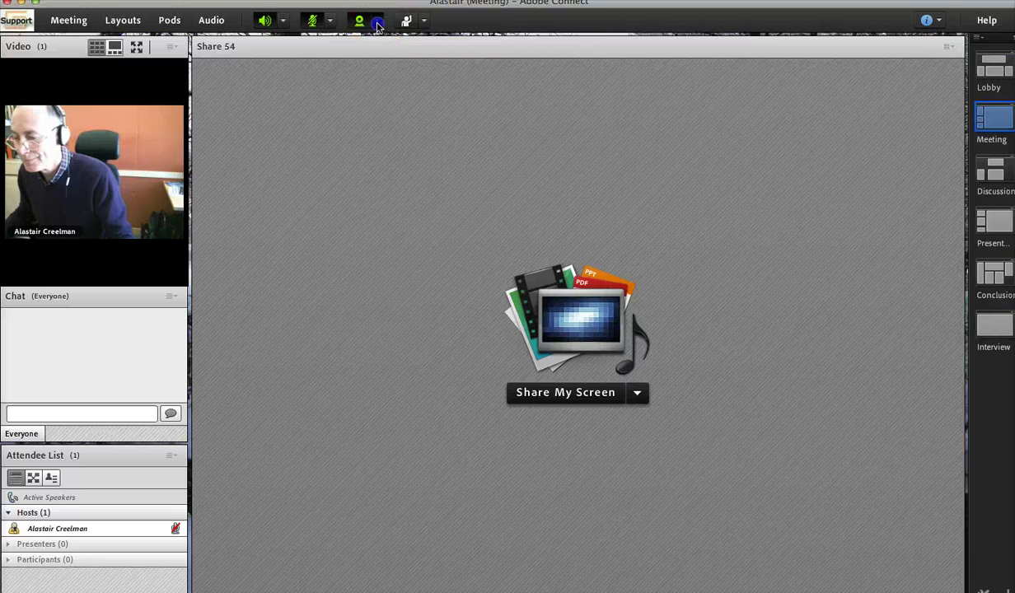
left_click(375, 20)
mouse_move(459, 77)
left_click(535, 94)
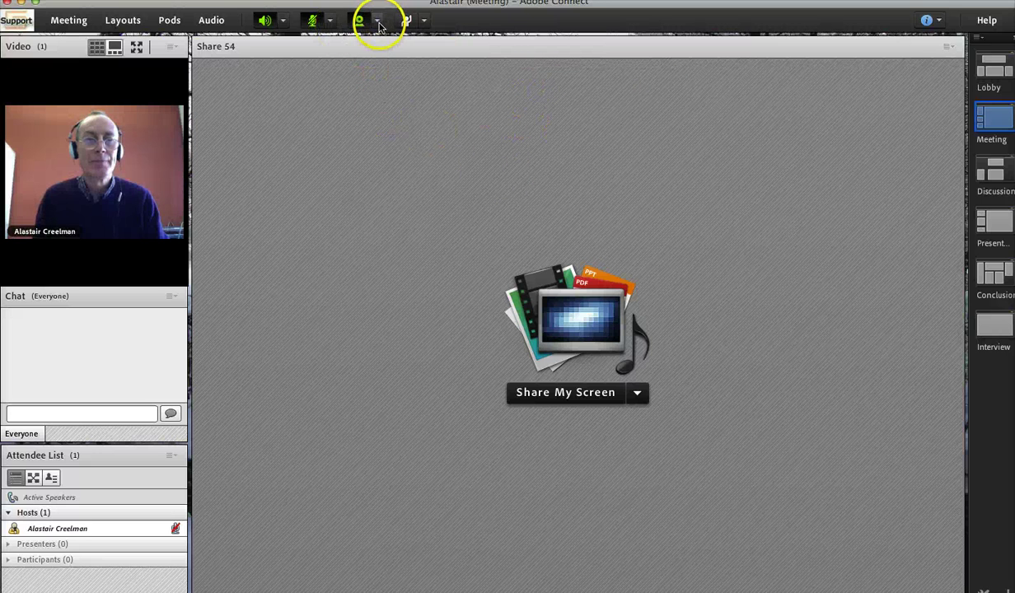
- Look over the webcam options and close the menu without changing anything
left_click(377, 21)
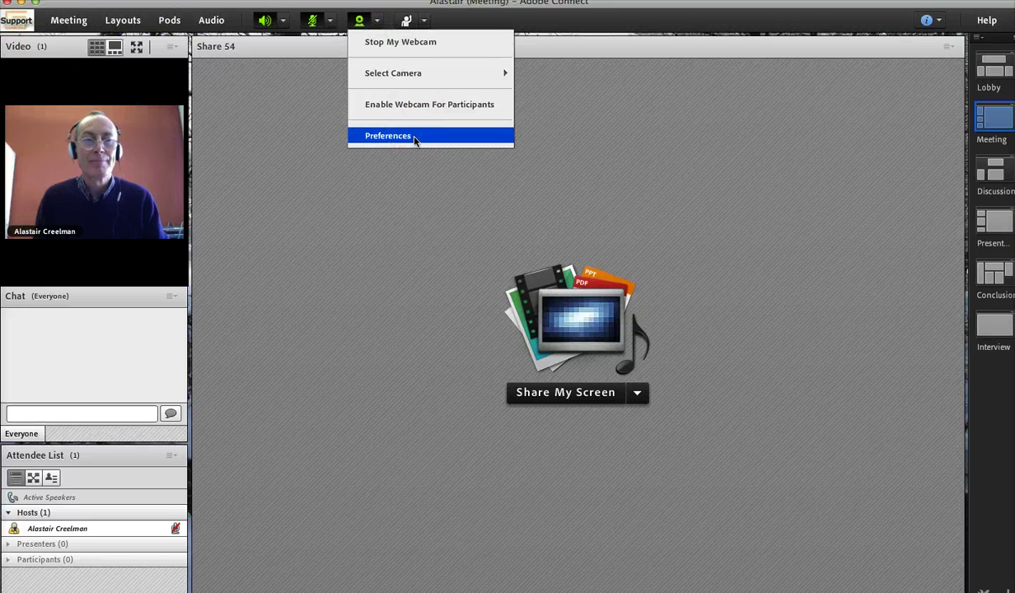
left_click(294, 91)
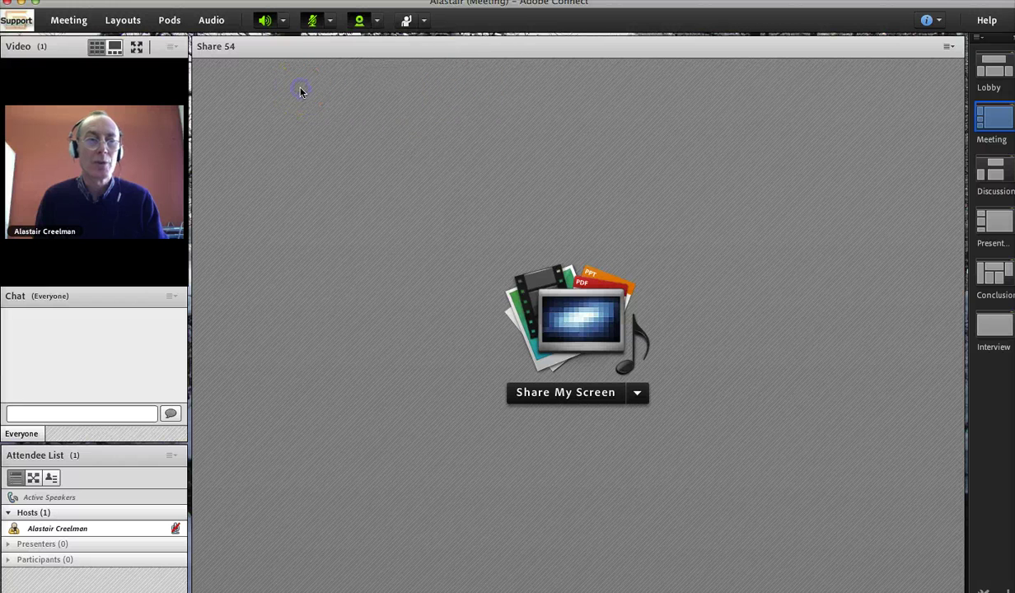
left_click(374, 97)
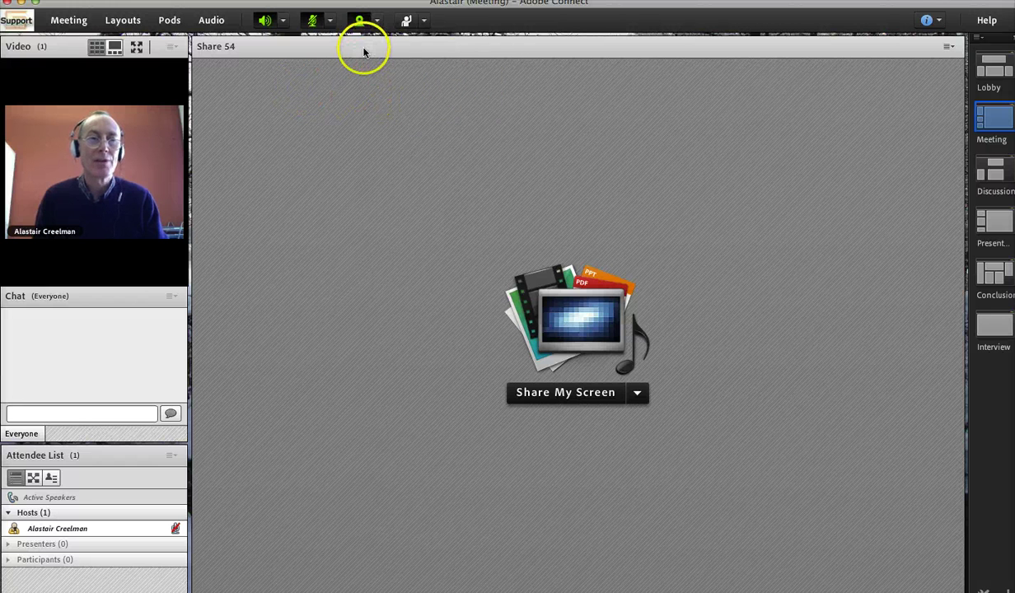
mouse_move(124, 159)
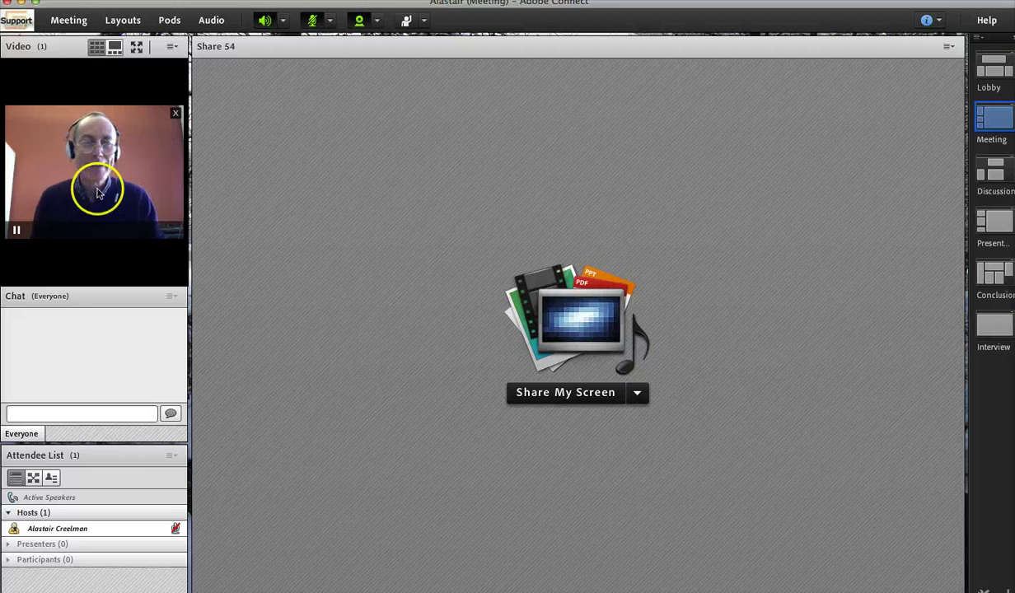
- Pause the host's live webcam feed using the Pause control in the video pod
left_click(17, 232)
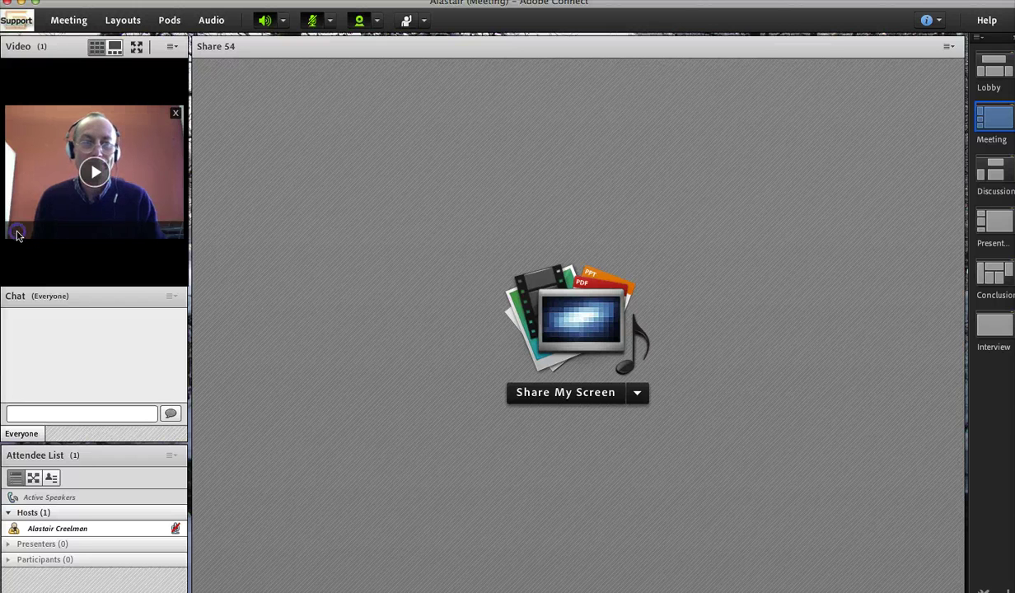
left_click(231, 229)
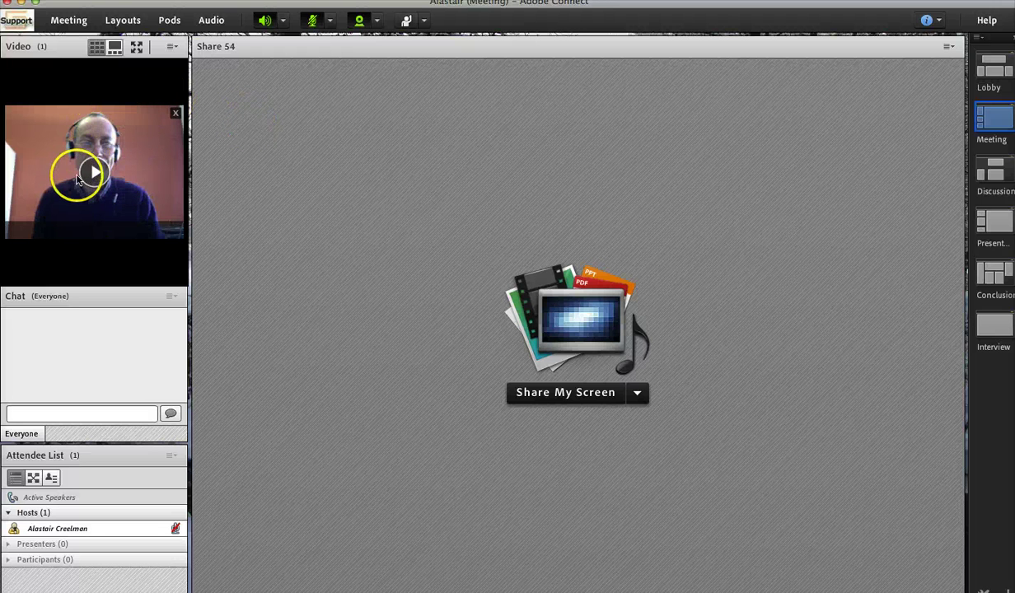
- Launch the Audio Setup Wizard from the Meeting menu and play the test sound through the speakers
left_click(69, 21)
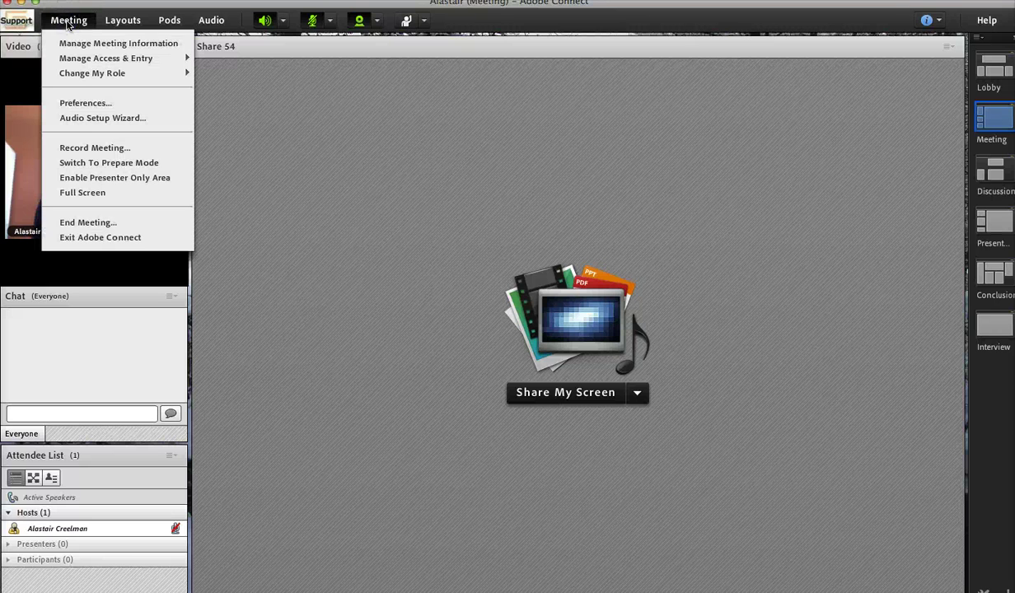
left_click(92, 120)
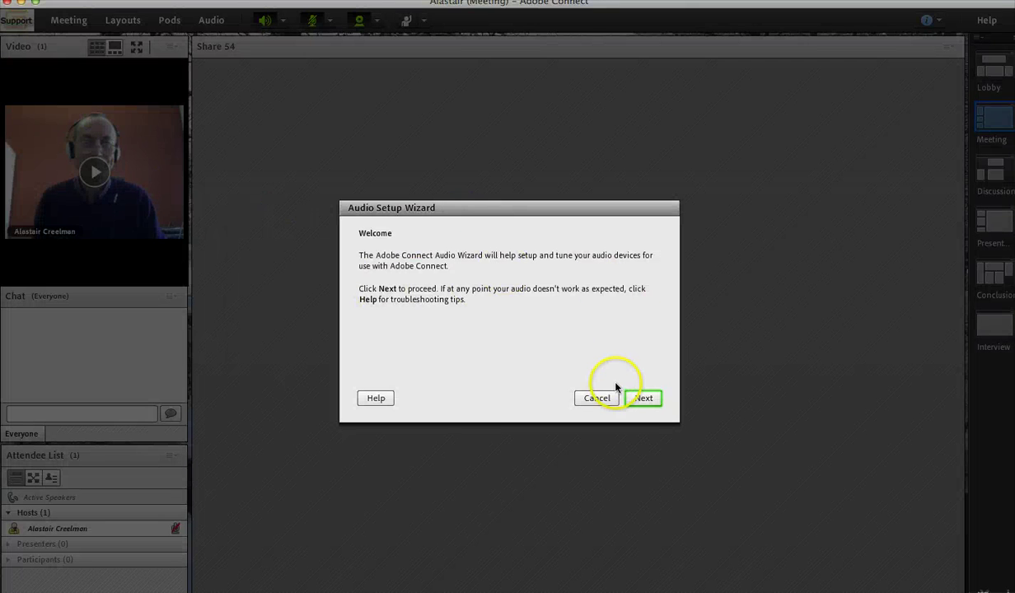
left_click(648, 400)
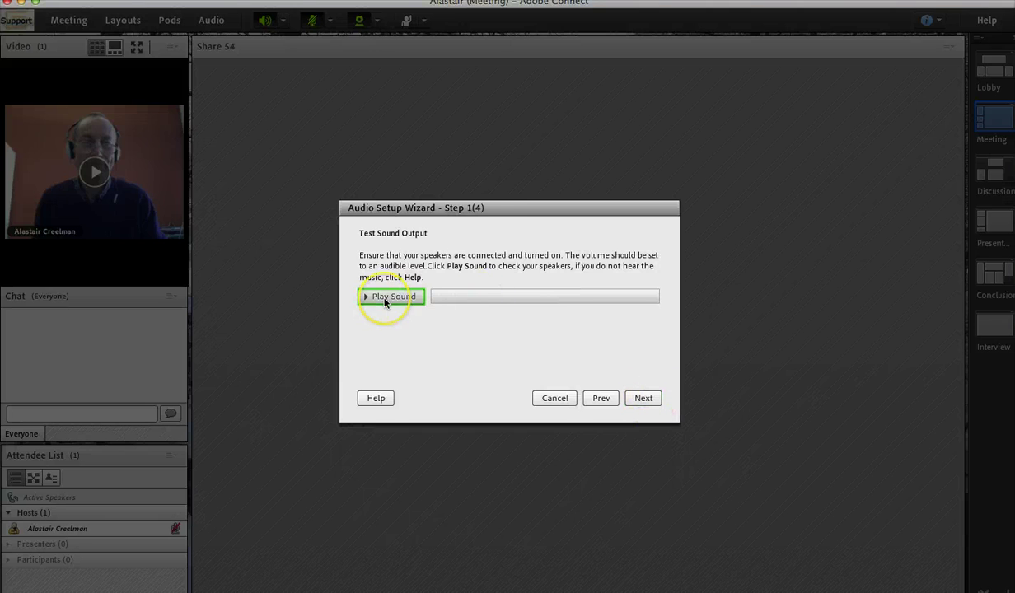
left_click(385, 302)
- Keep Built-in Microphone at volume 70, run the record and silence tests, and finish the wizard
left_click(645, 399)
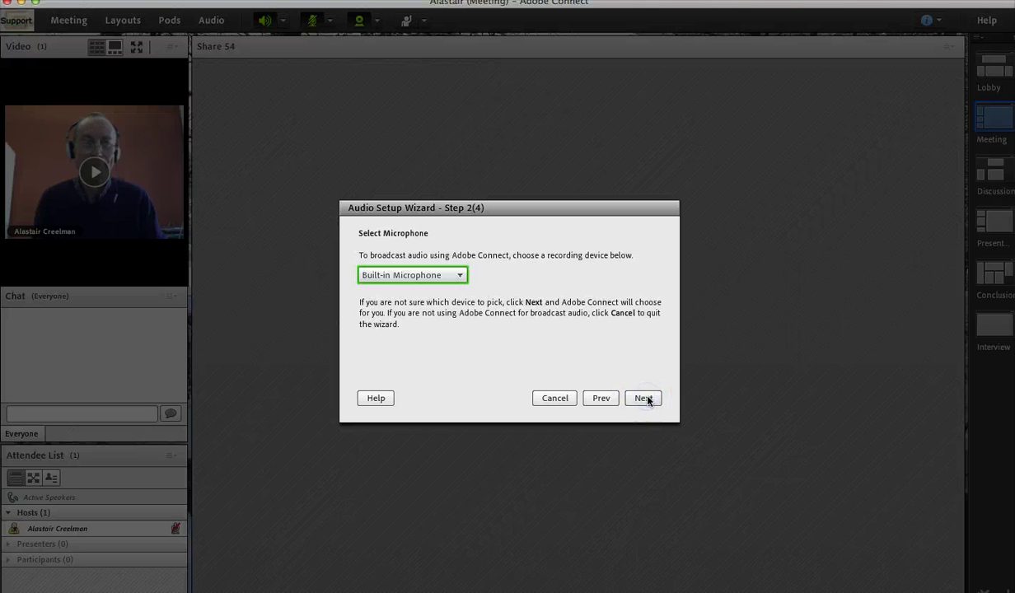
left_click(459, 278)
left_click(457, 289)
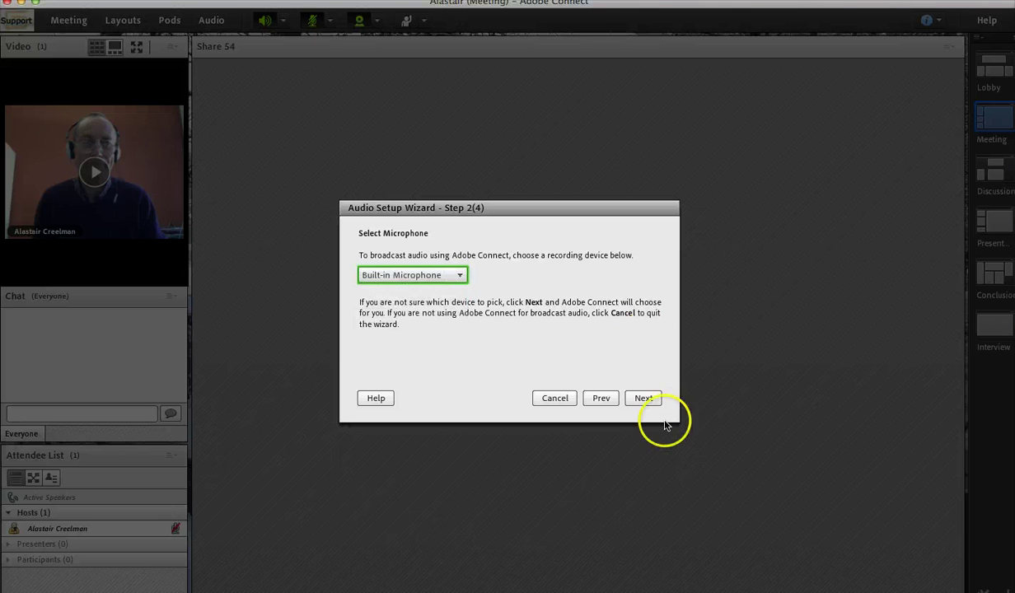
left_click(643, 398)
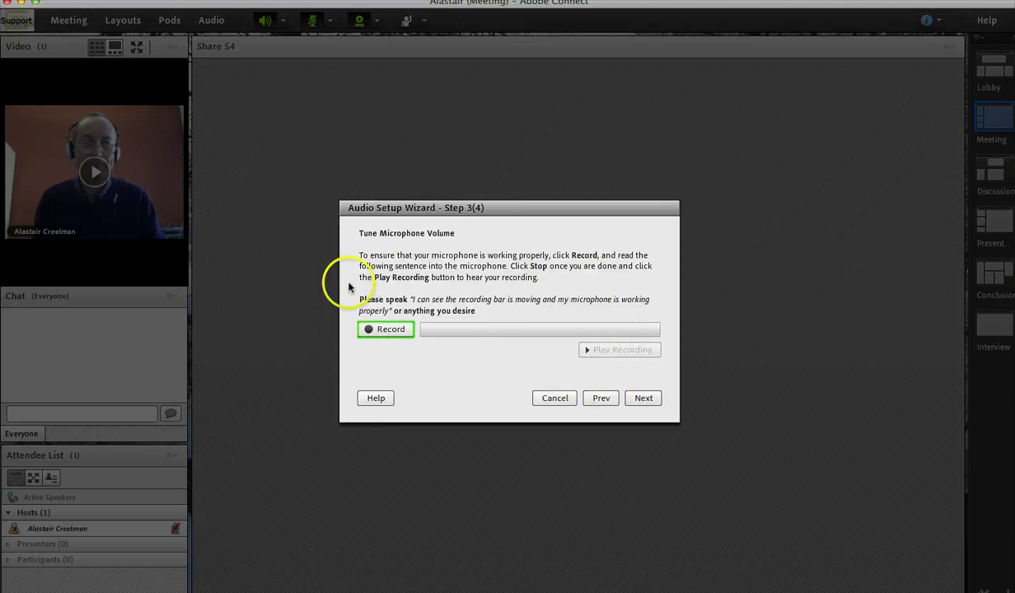
left_click(642, 402)
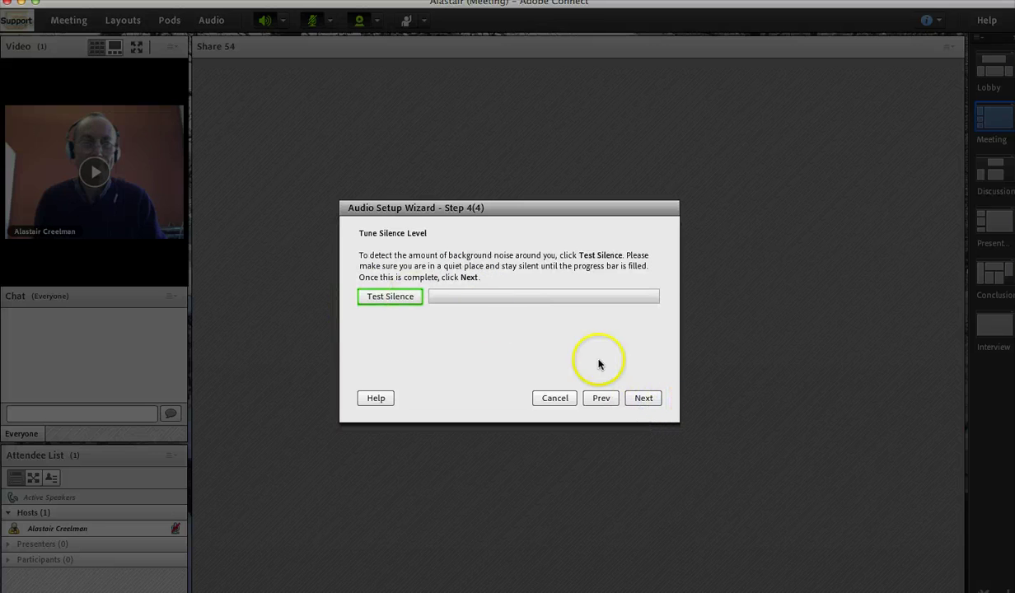
left_click(643, 398)
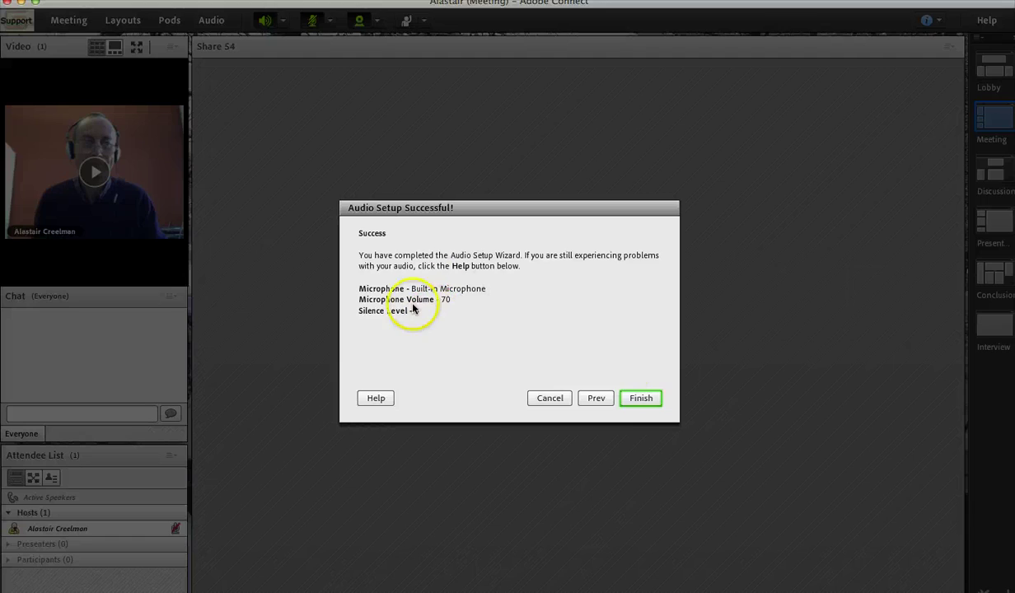
left_click(642, 399)
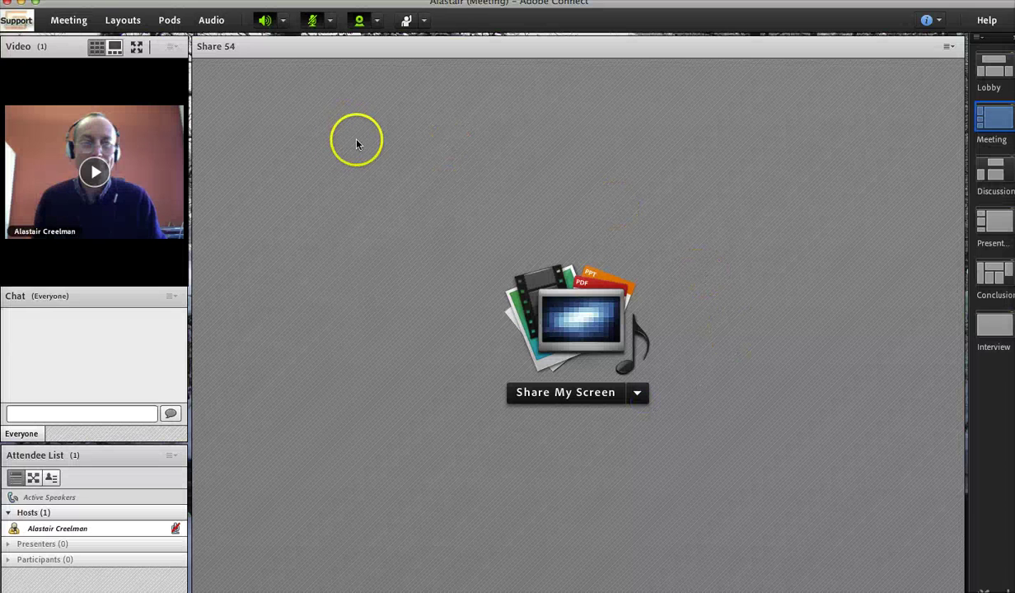
left_click(69, 23)
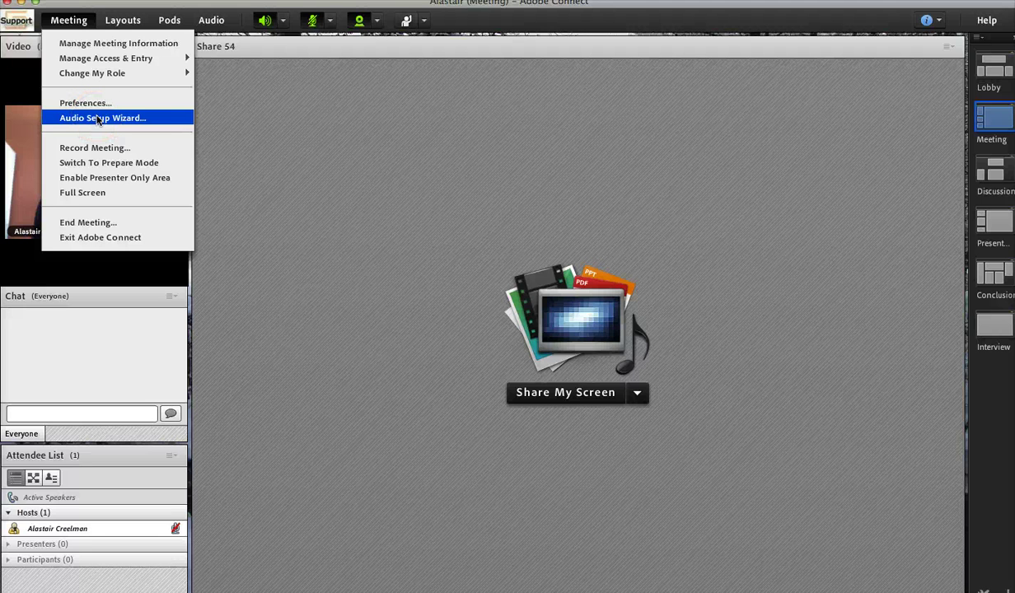
left_click(394, 123)
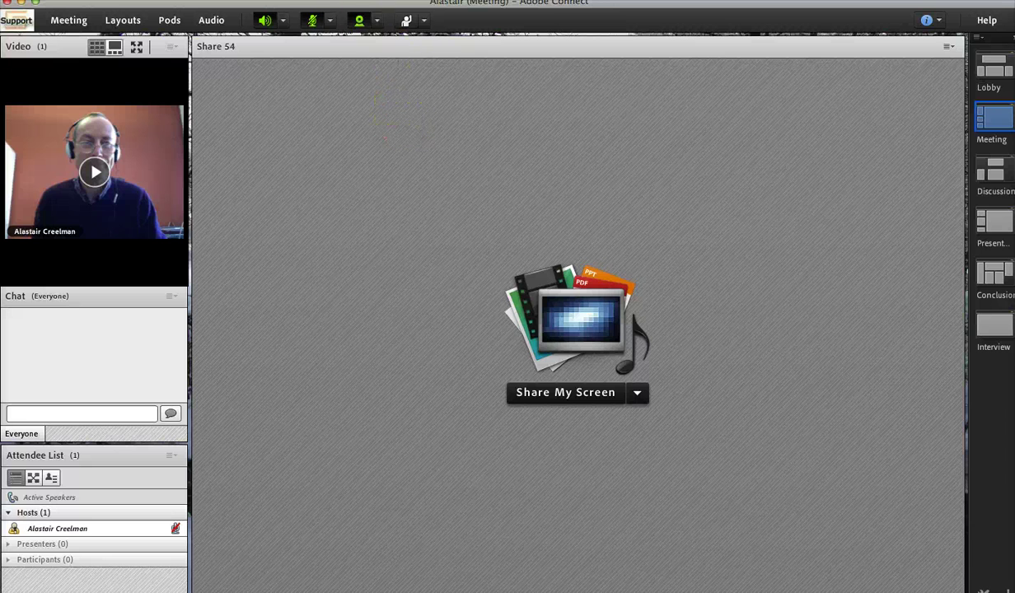
left_click(313, 19)
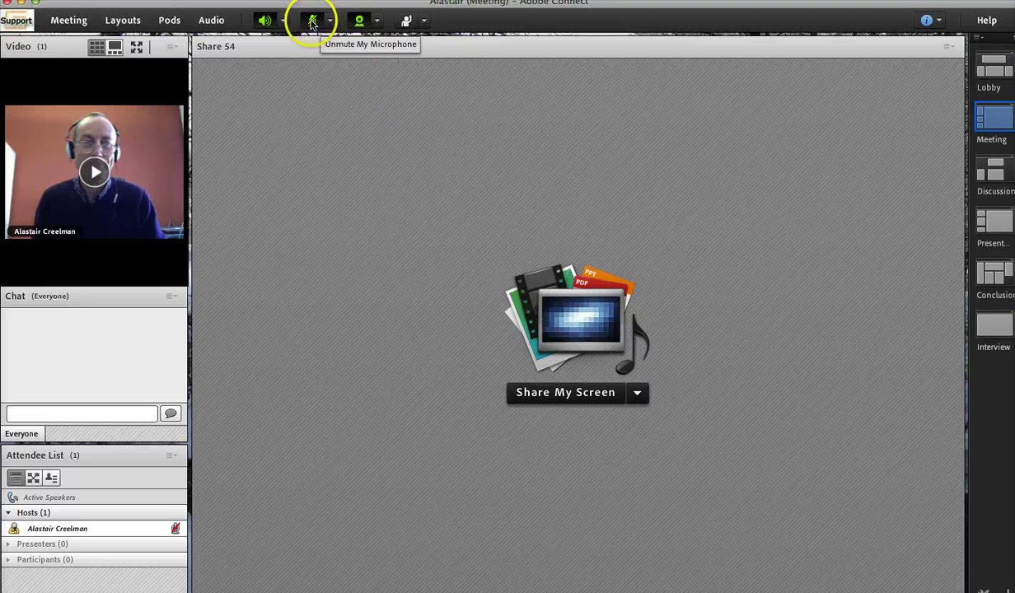
left_click(314, 20)
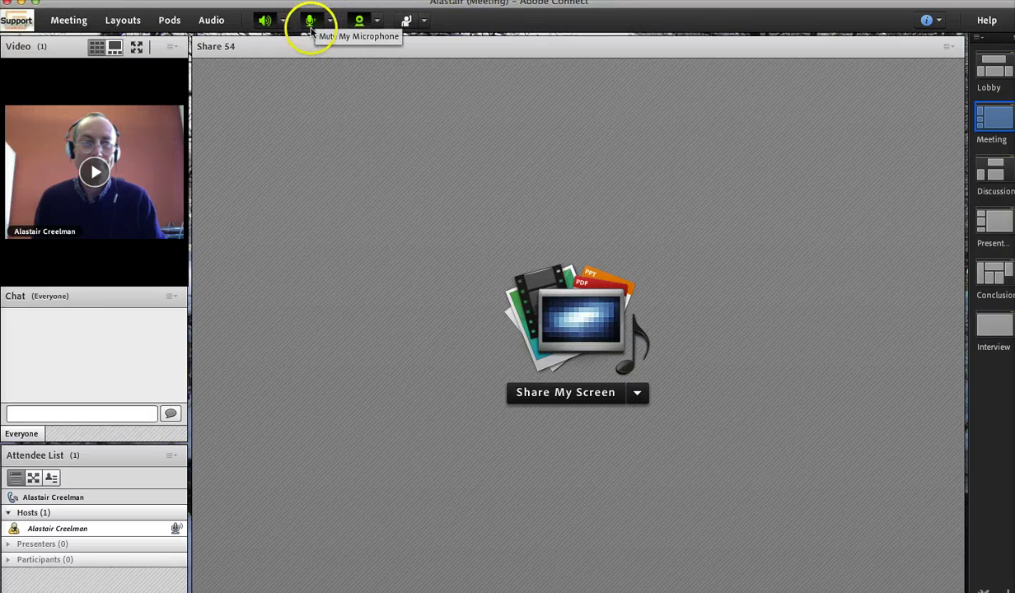
left_click(311, 25)
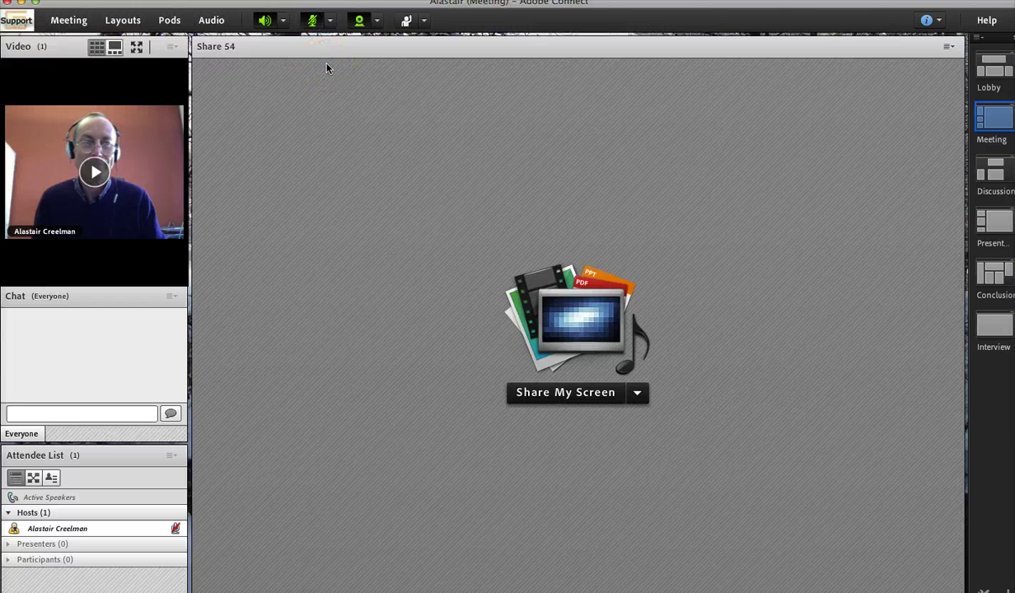
left_click(315, 51)
left_click(311, 27)
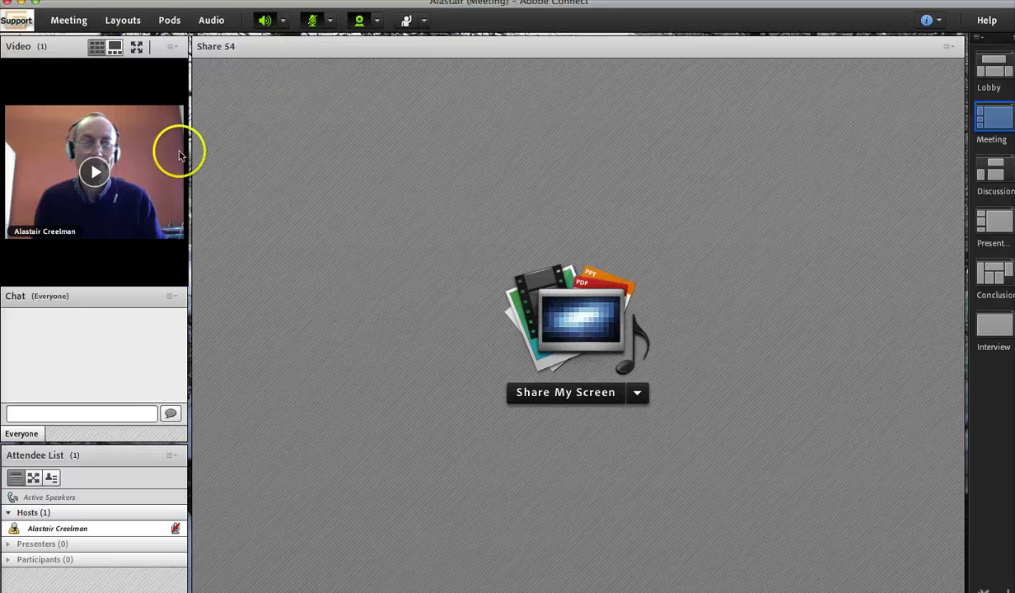
- Resume the paused webcam video so the live feed broadcasts again, keeping the microphone muted
left_click(99, 173)
left_click(317, 177)
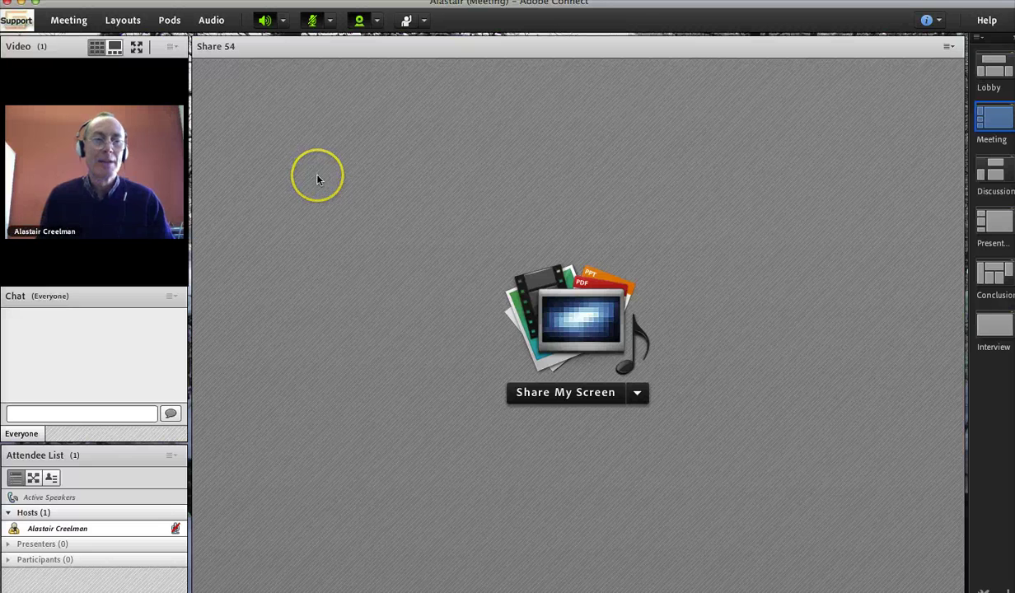